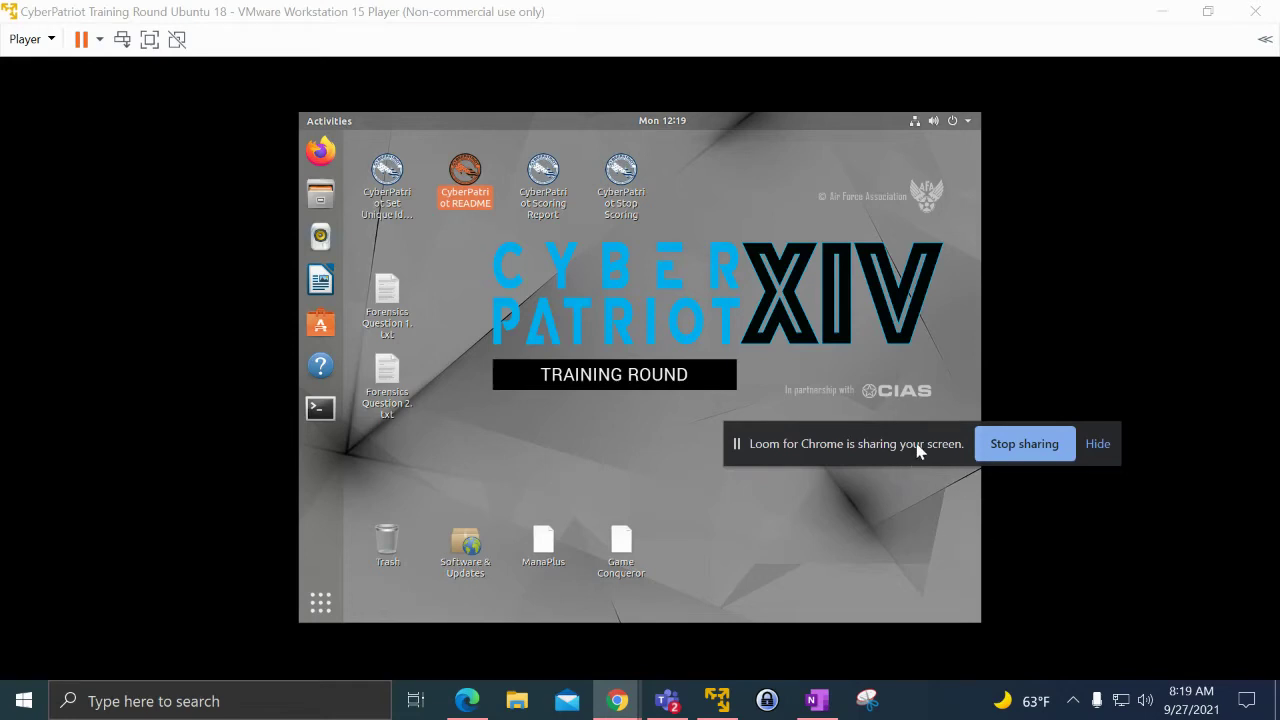
Open the CyberPatriot README from the Ubuntu desktop and go to its Competition Scenario section.
{"action": "left_click_drag", "start_coordinate": [920, 449], "coordinate": [1080, 675]}
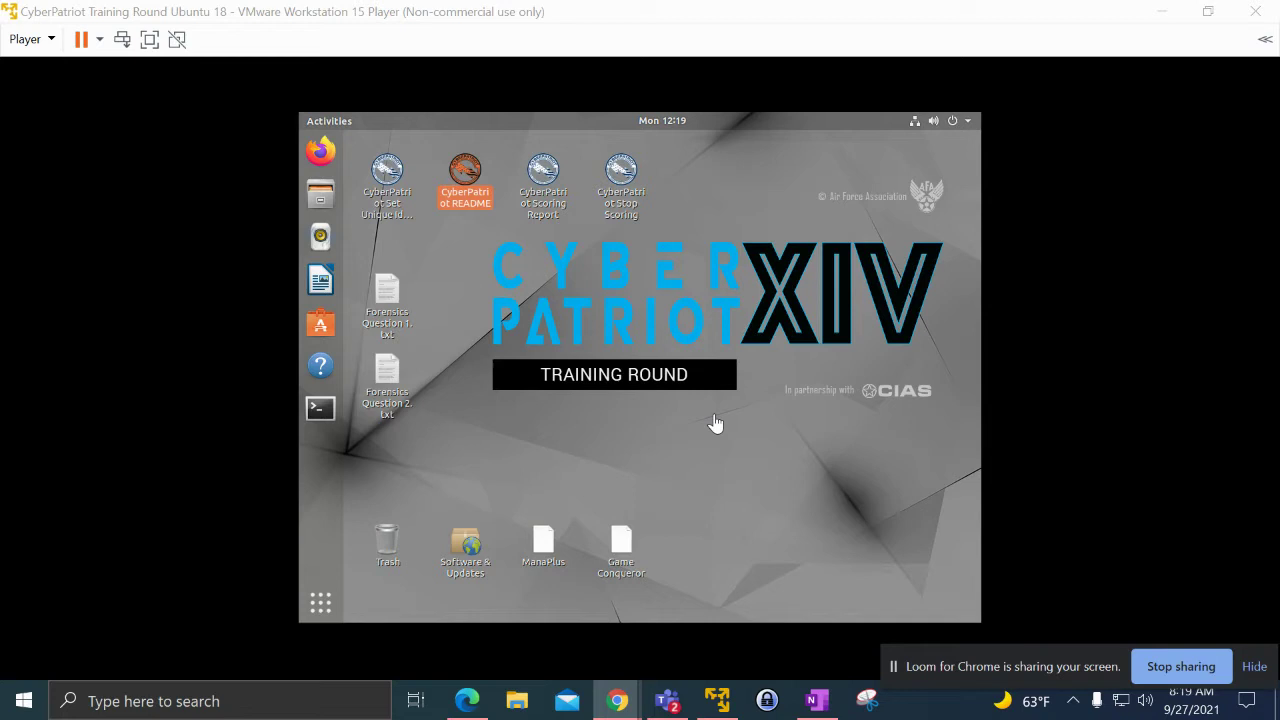
{"action": "left_click", "coordinate": [465, 175]}
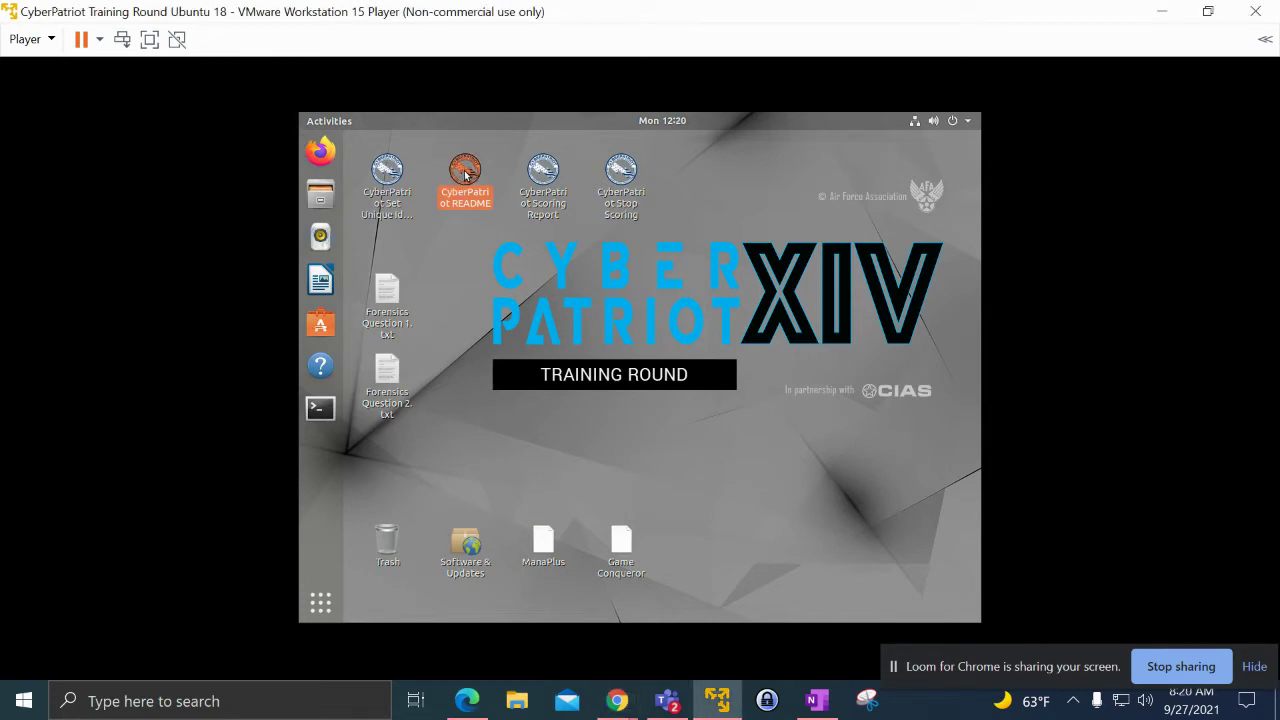
{"action": "double_click", "coordinate": [465, 175]}
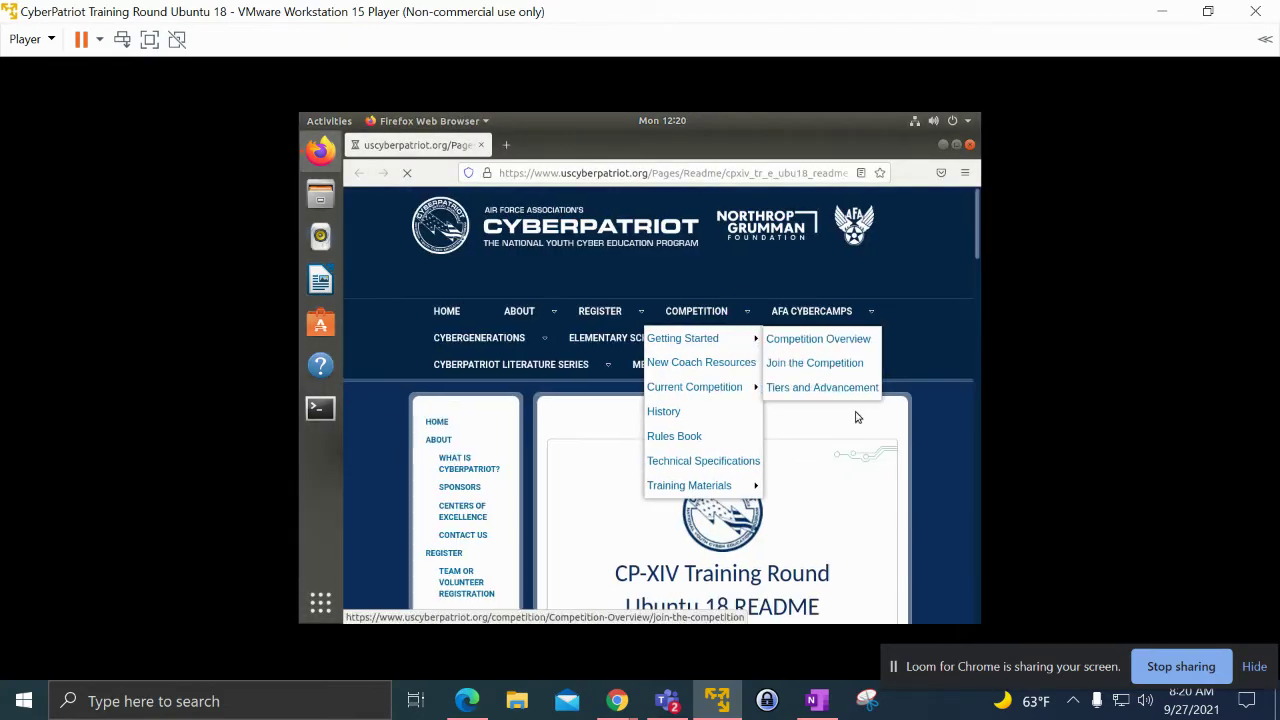
{"action": "scroll", "coordinate": [860, 443], "scroll_direction": "down", "scroll_amount": 5}
{"action": "scroll", "coordinate": [860, 443], "scroll_direction": "down", "scroll_amount": 5}
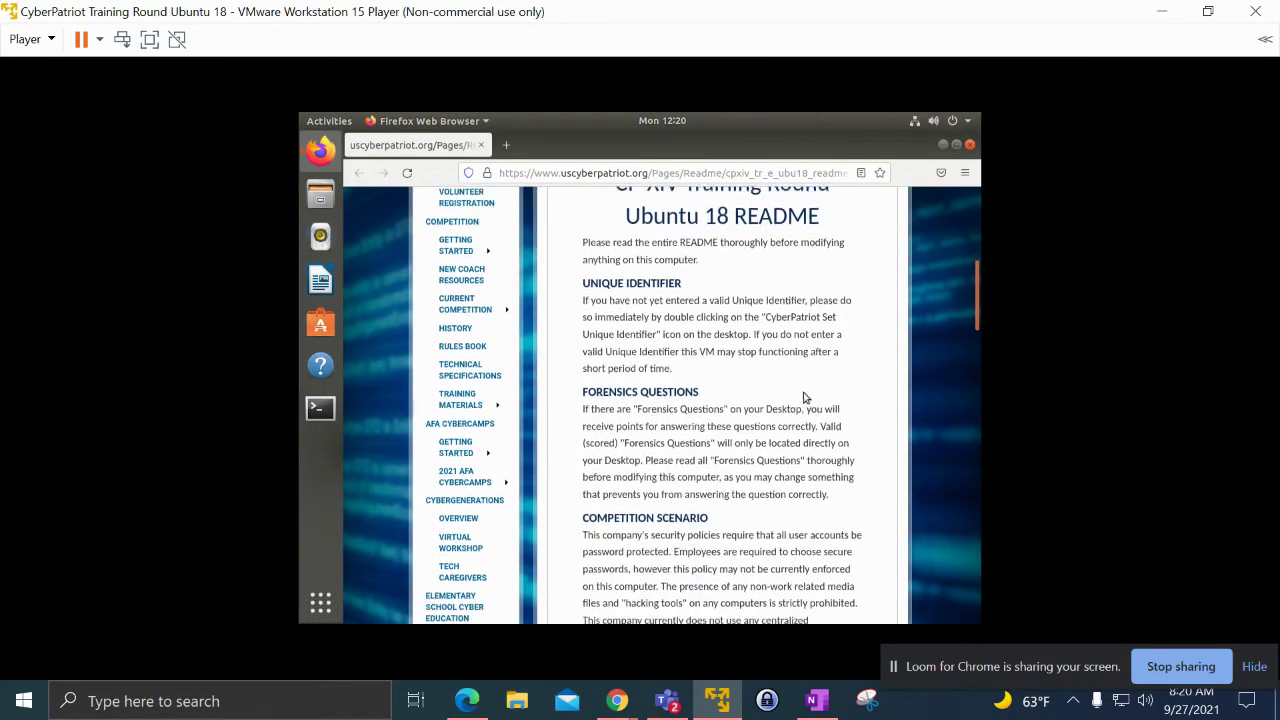
{"action": "scroll", "coordinate": [576, 338], "scroll_direction": "down", "scroll_amount": 1}
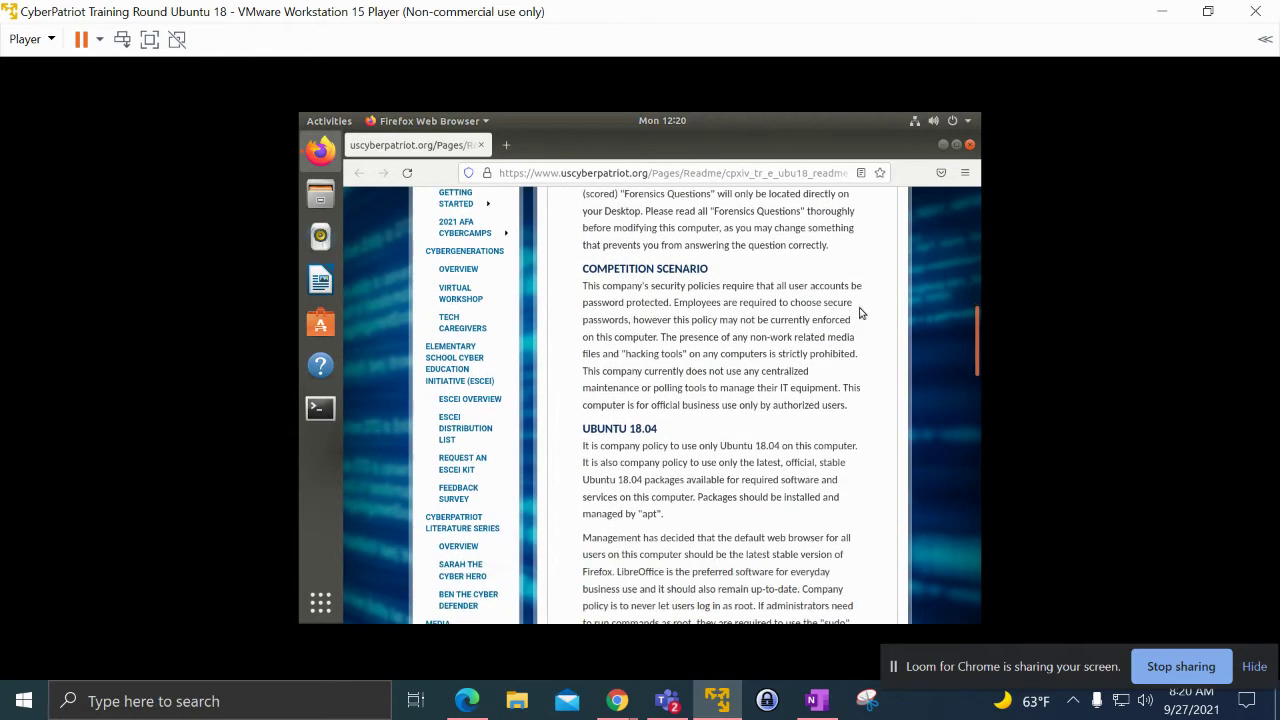
Examine the Competition Scenario rules on user account passwords and non-work related media, then close the README.
{"action": "left_click_drag", "start_coordinate": [582, 289], "coordinate": [818, 286]}
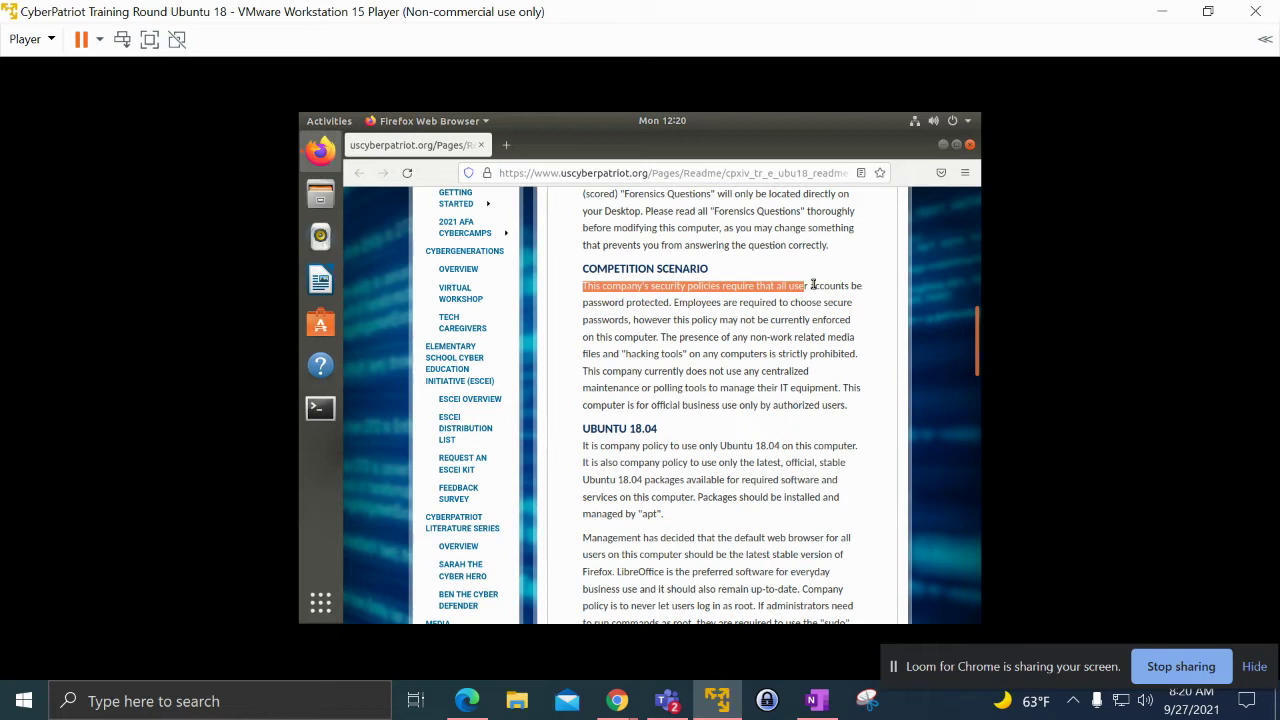
{"action": "left_click", "coordinate": [817, 300]}
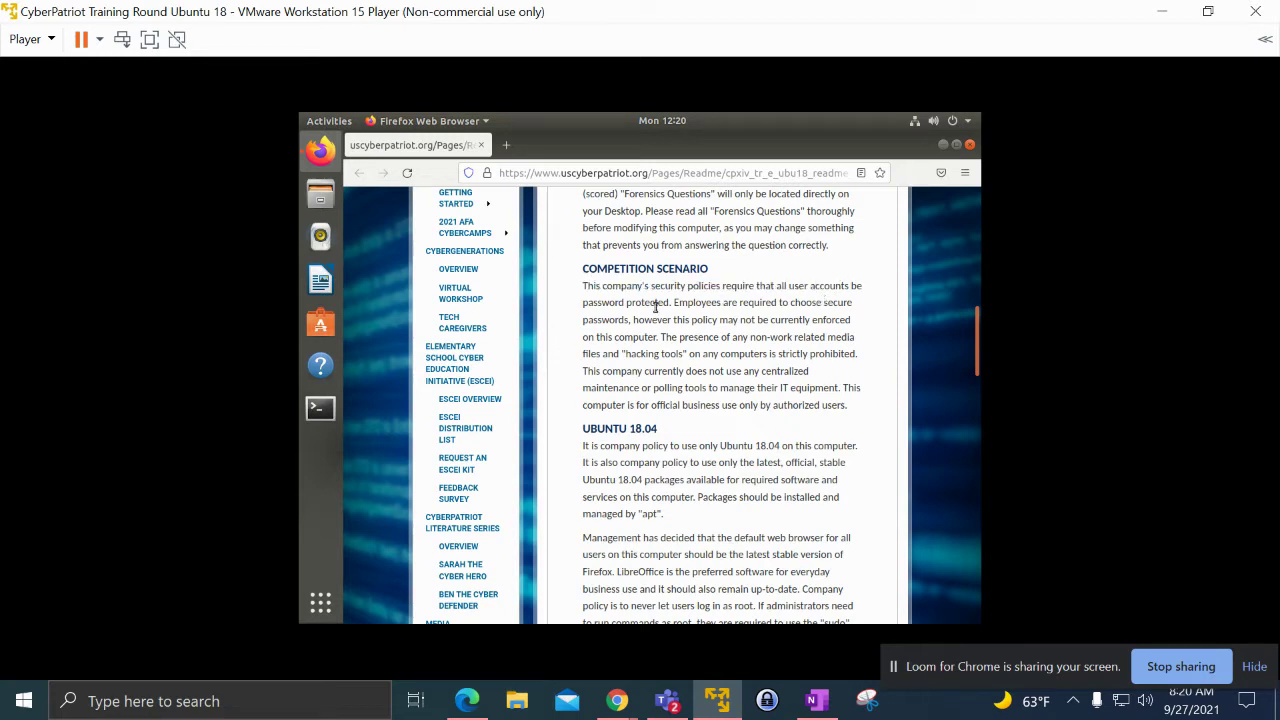
{"action": "left_click_drag", "start_coordinate": [660, 338], "coordinate": [855, 339]}
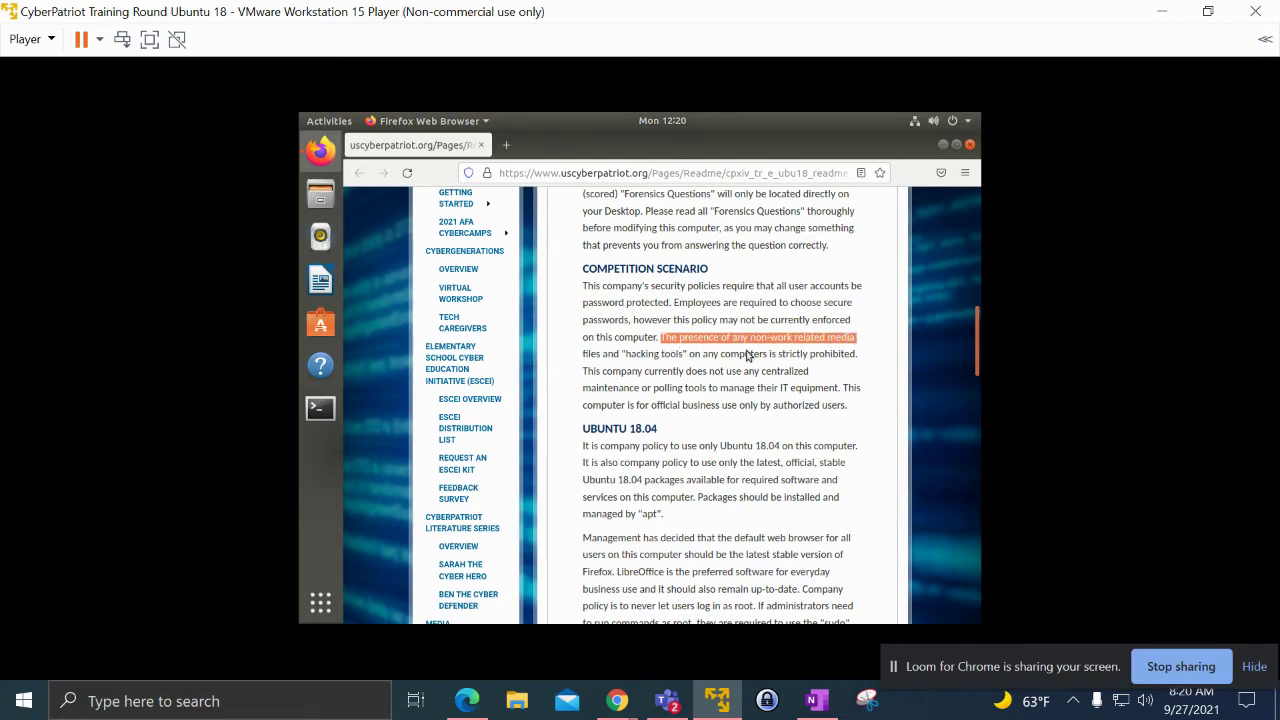
{"action": "scroll", "coordinate": [843, 330], "scroll_direction": "up", "scroll_amount": 6}
{"action": "scroll", "coordinate": [843, 330], "scroll_direction": "up", "scroll_amount": 6}
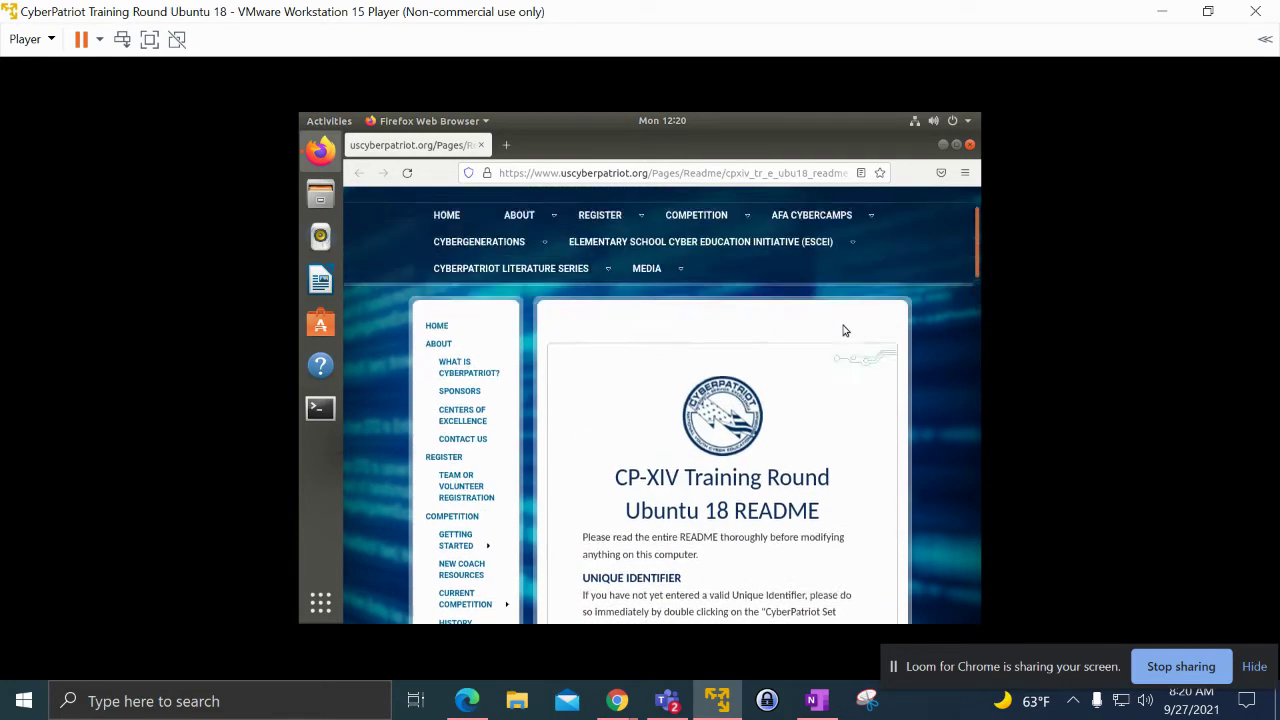
{"action": "mouse_move", "coordinate": [858, 318]}
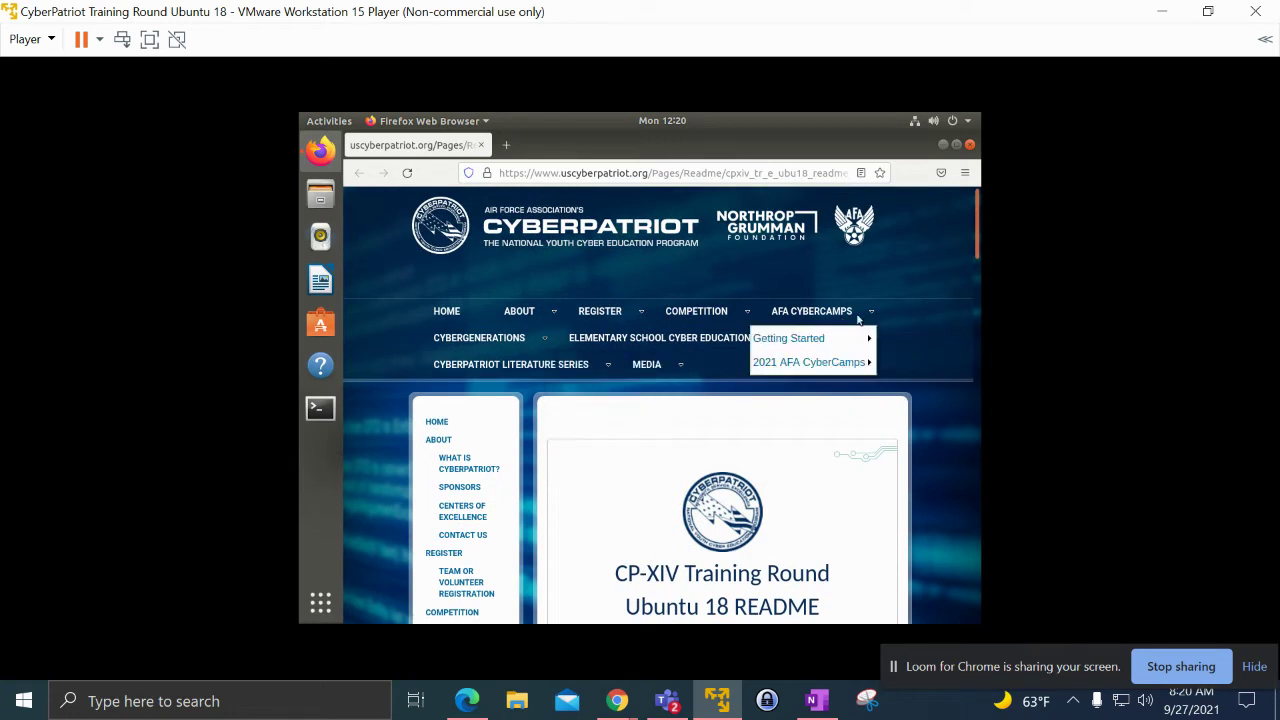
{"action": "left_click", "coordinate": [969, 145]}
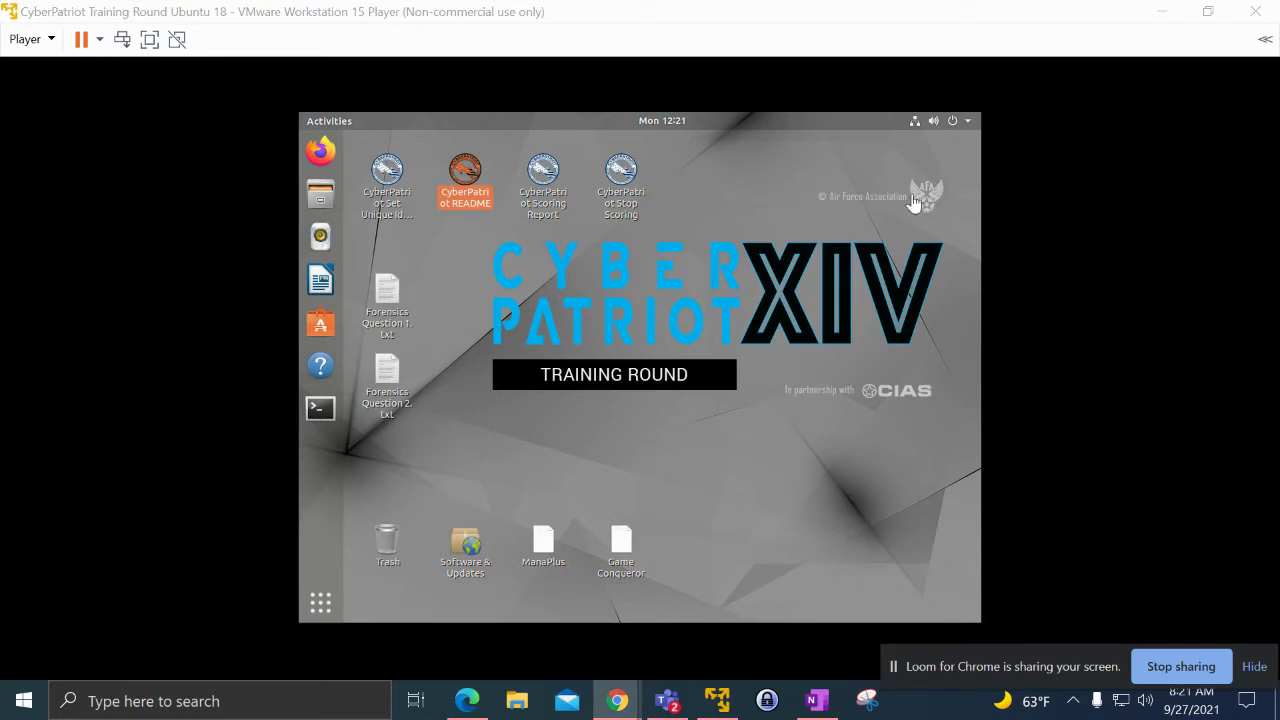
Open the Users page under Details in the Ubuntu system settings.
{"action": "left_click", "coordinate": [916, 133]}
{"action": "left_click", "coordinate": [916, 133]}
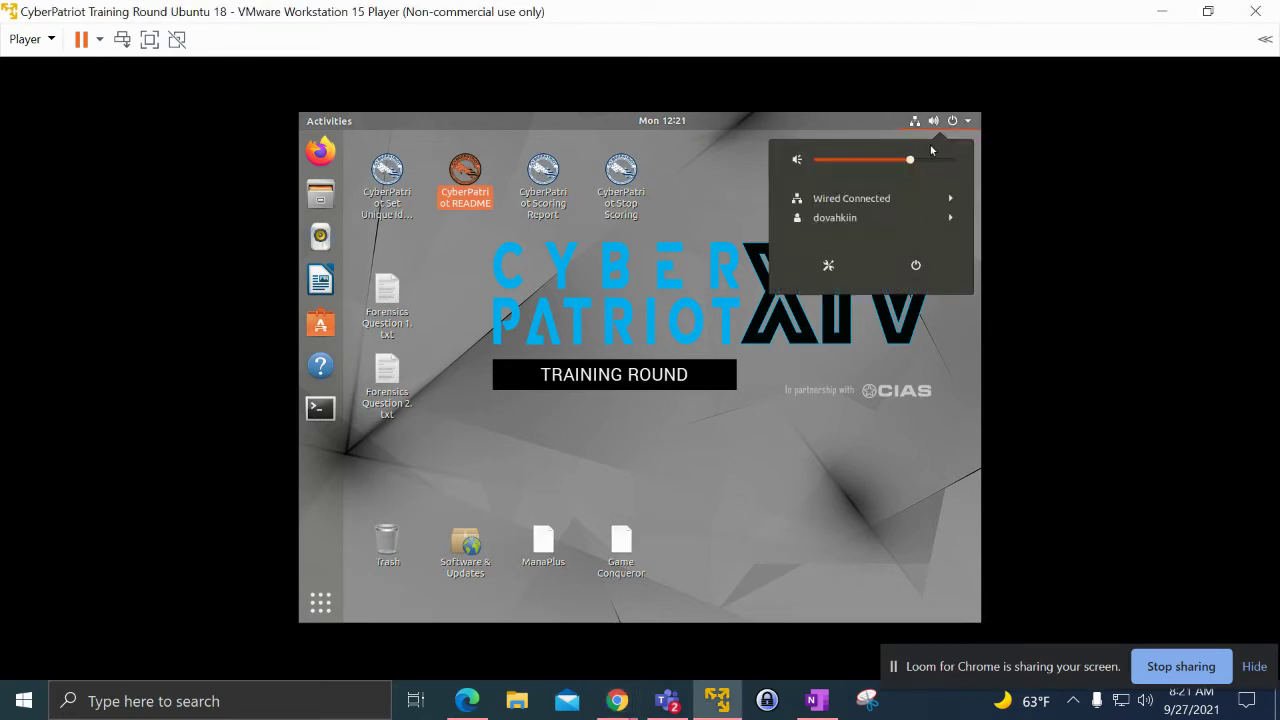
{"action": "left_click", "coordinate": [830, 266]}
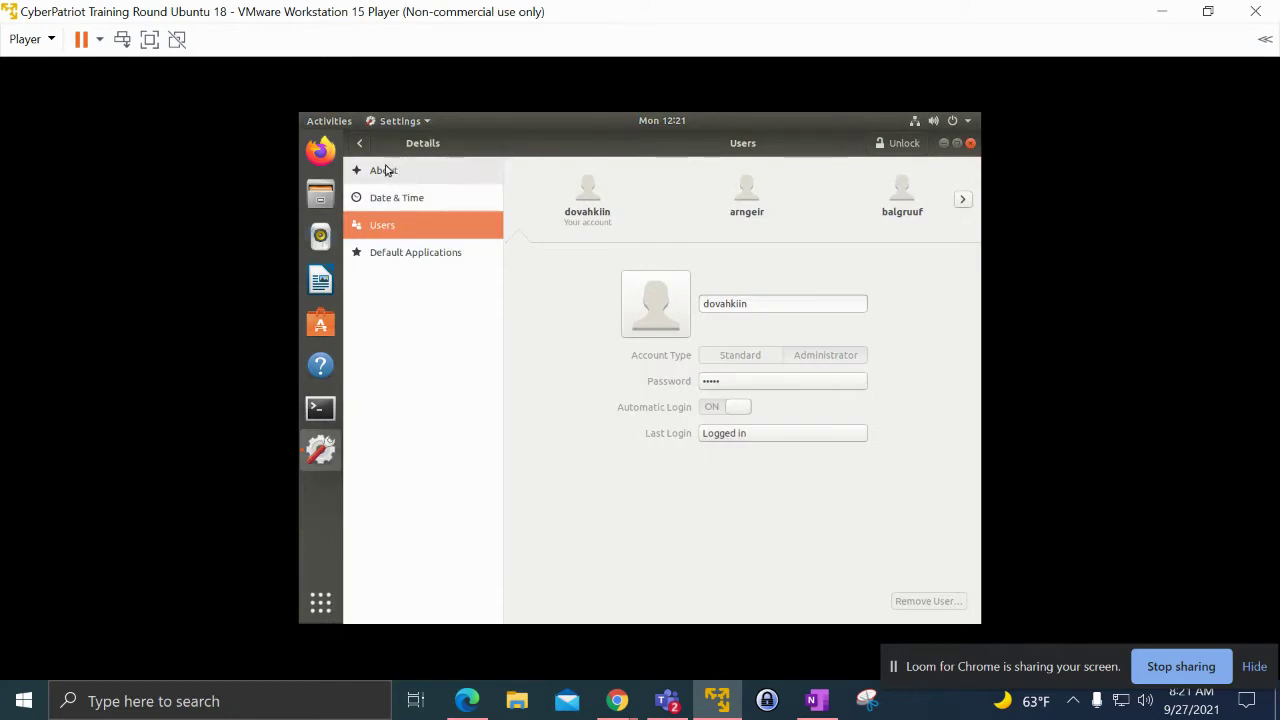
{"action": "left_click", "coordinate": [358, 146]}
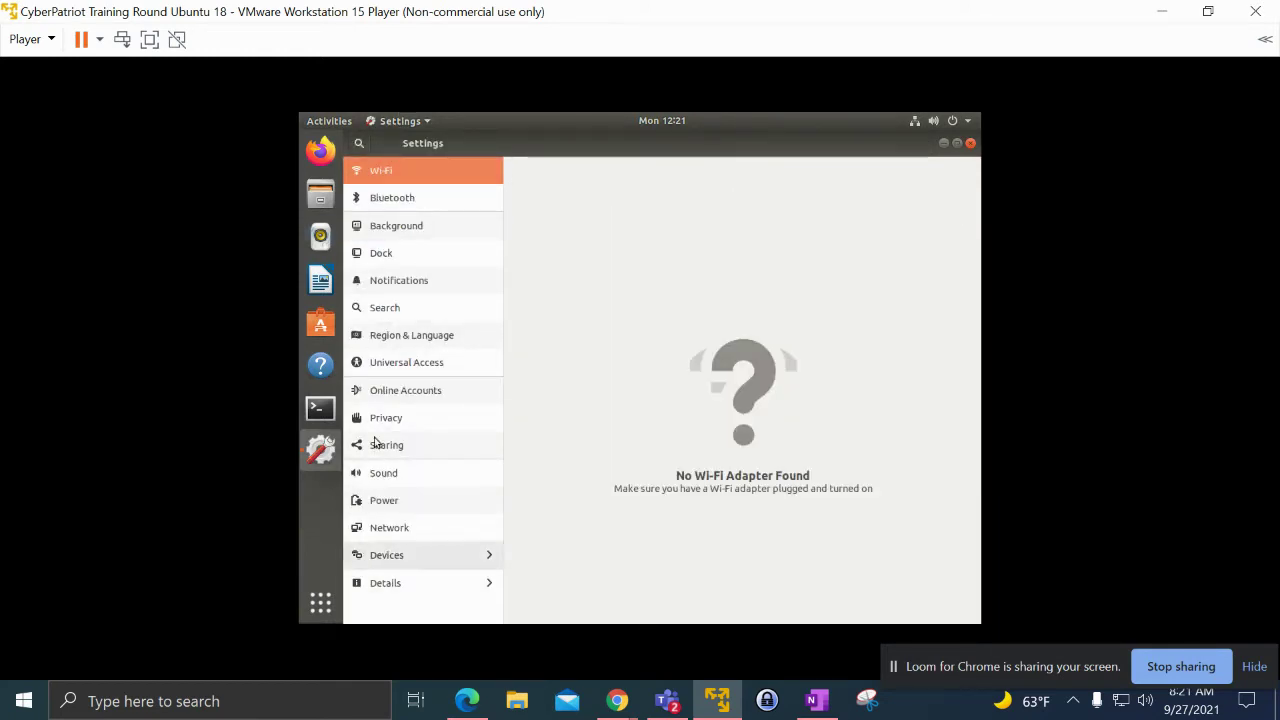
{"action": "left_click", "coordinate": [387, 588]}
{"action": "left_click", "coordinate": [388, 224]}
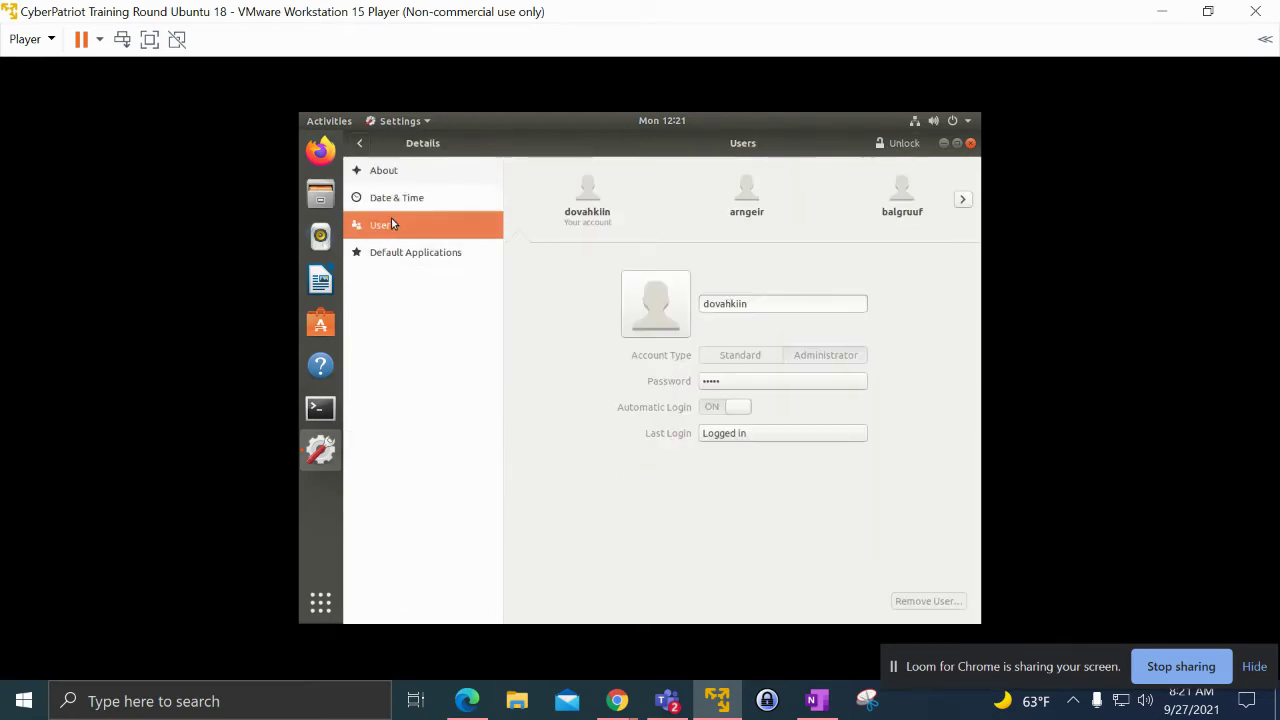
Look through the full list of user accounts and return to its beginning.
{"action": "left_click", "coordinate": [963, 199]}
{"action": "left_click", "coordinate": [963, 199]}
{"action": "left_click", "coordinate": [963, 199]}
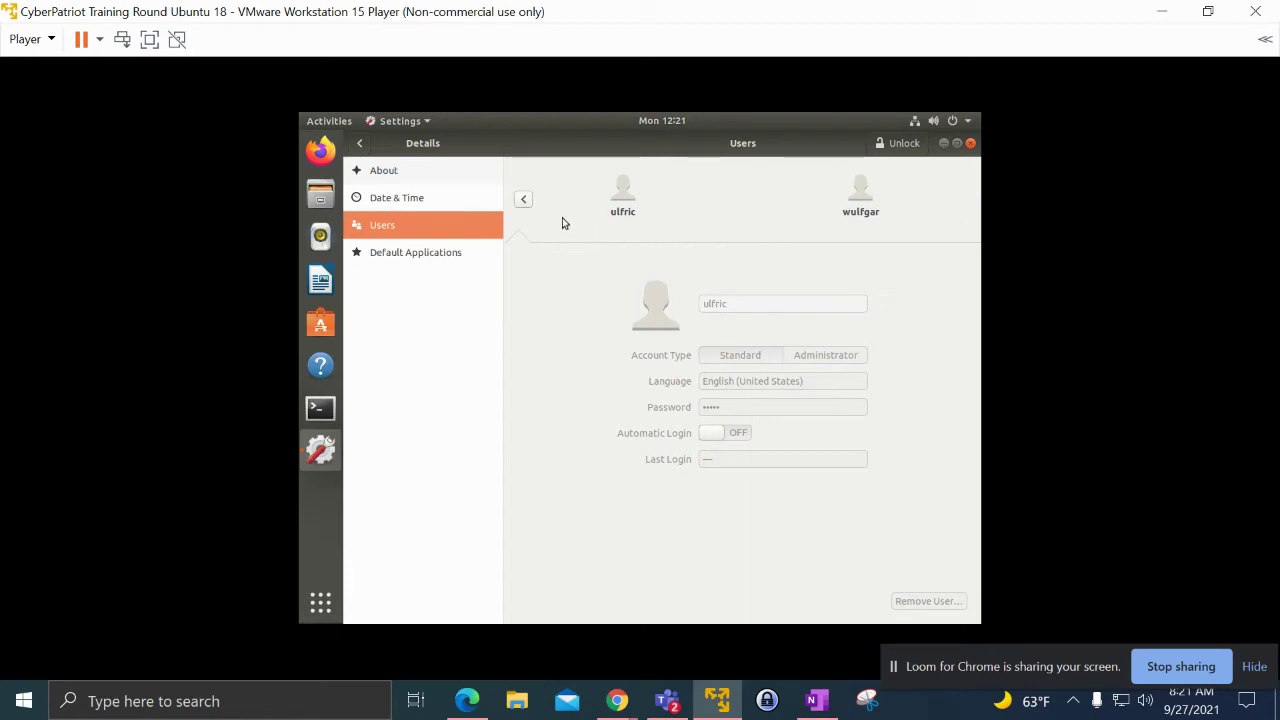
{"action": "left_click", "coordinate": [523, 200]}
{"action": "left_click", "coordinate": [523, 200]}
{"action": "left_click", "coordinate": [523, 200]}
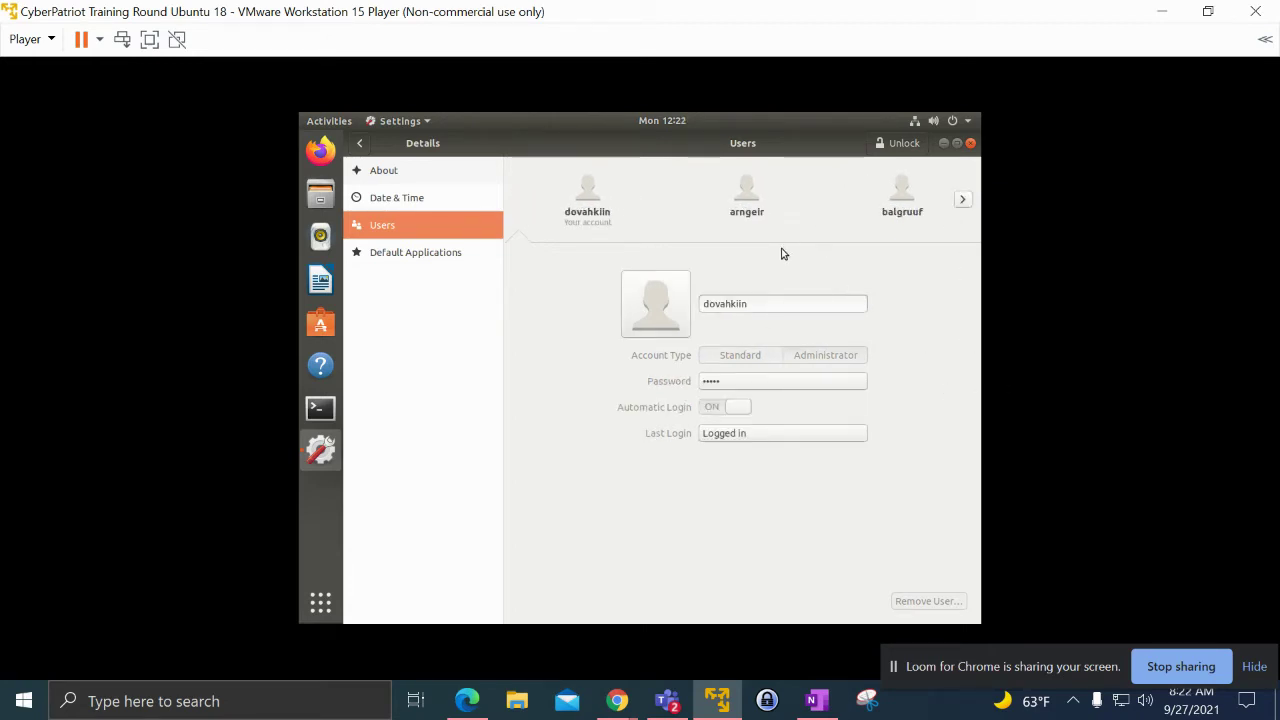
Unlock the user settings by authenticating with the administrator account password.
{"action": "left_click", "coordinate": [905, 143]}
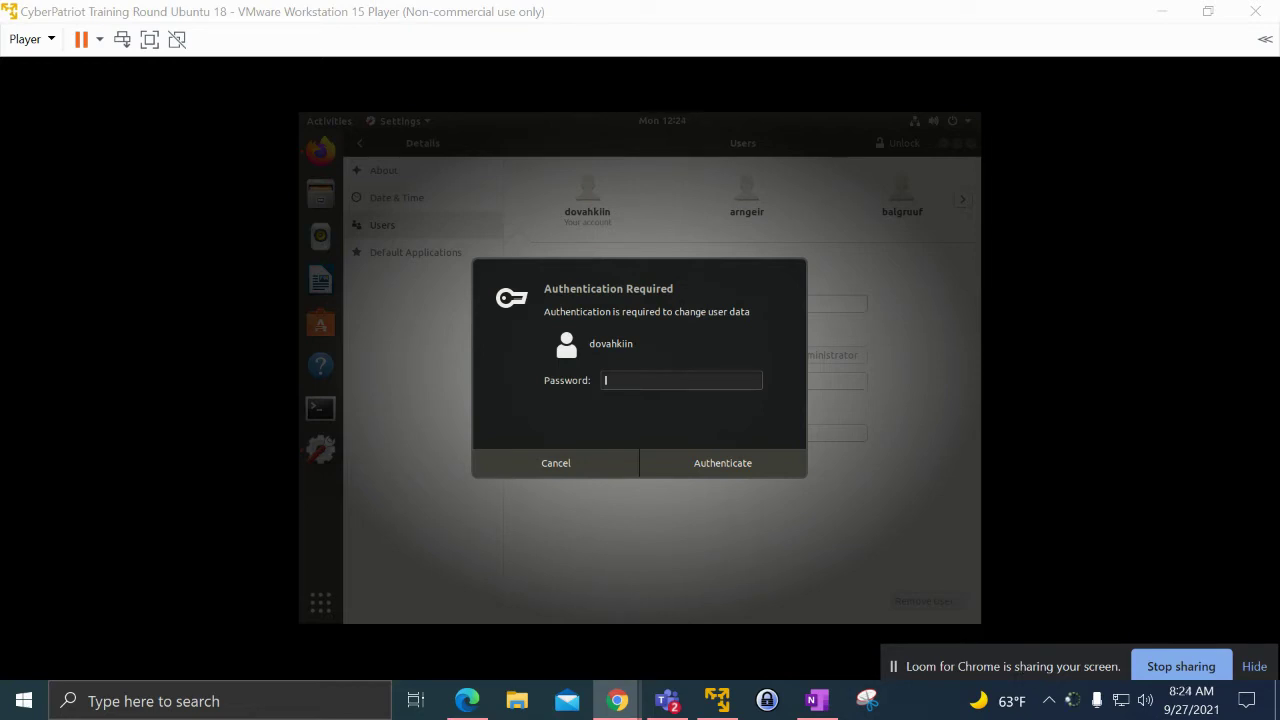
{"action": "left_click", "coordinate": [654, 374]}
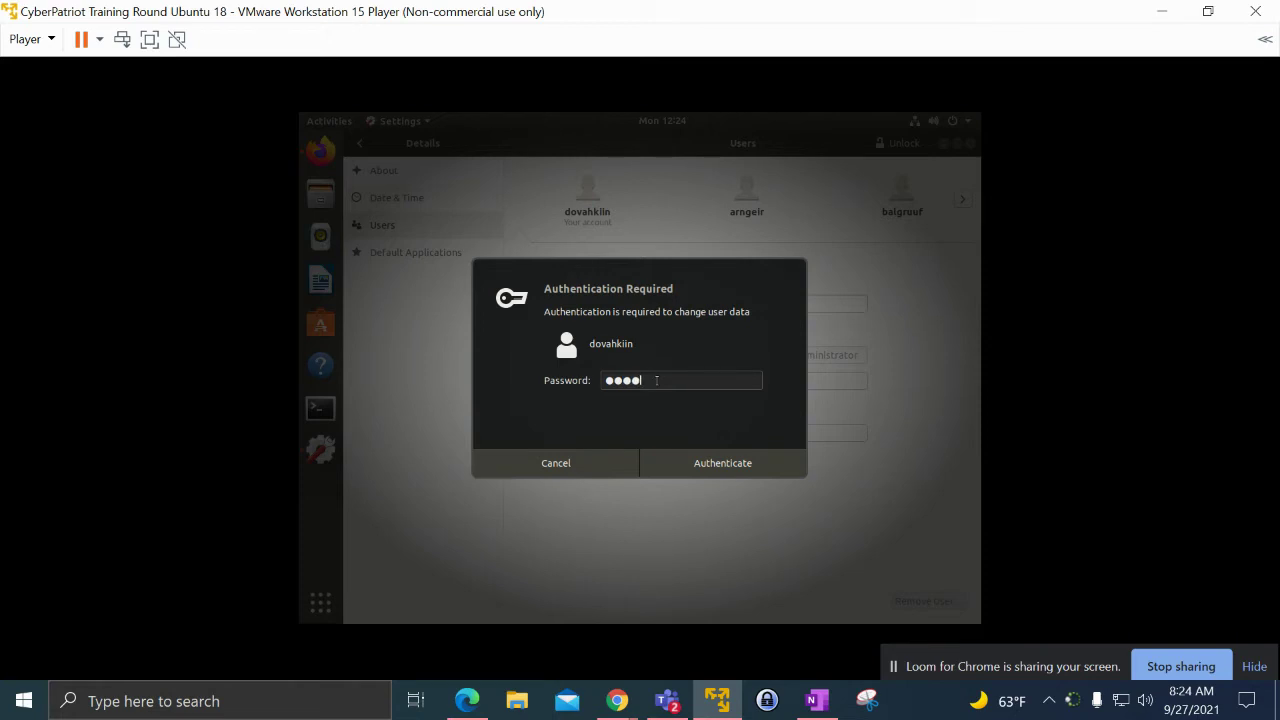
{"action": "key", "text": "BackSpace"}
{"action": "key", "text": "BackSpace"}
{"action": "key", "text": "BackSpace"}
{"action": "key", "text": "BackSpace"}
{"action": "type", "text": "aaaaa"}
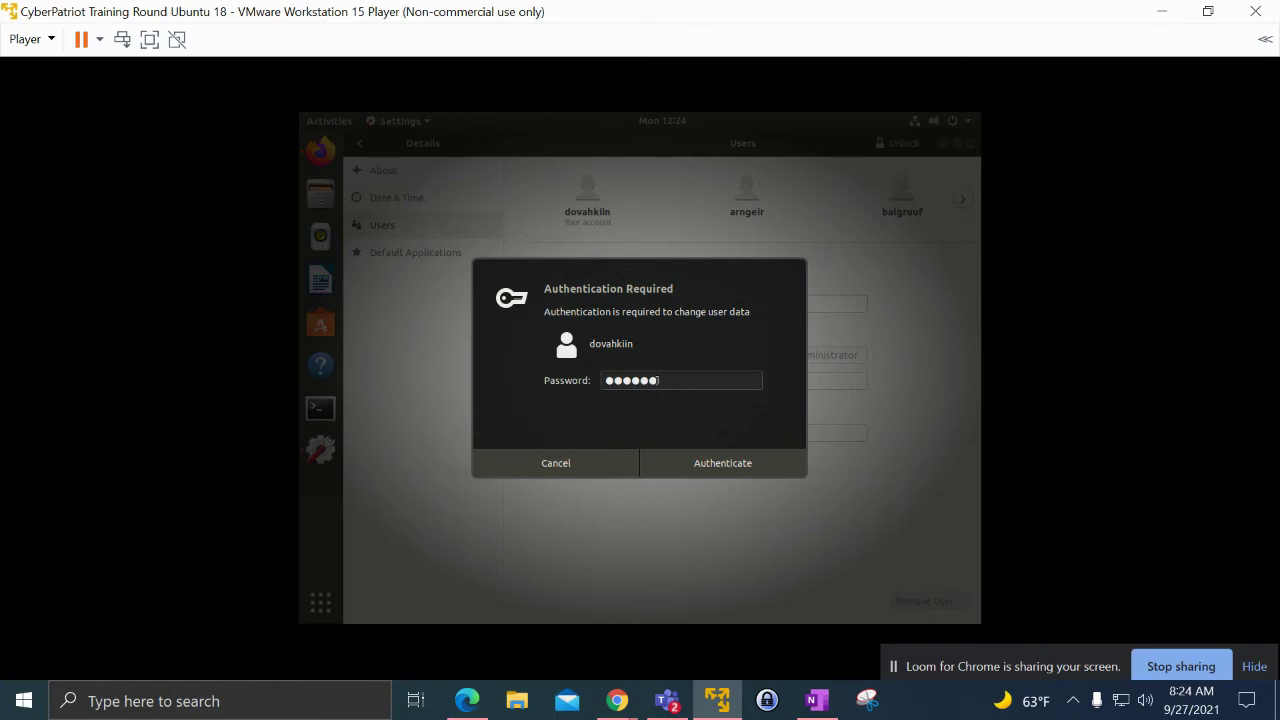
{"action": "type", "text": "aa"}
{"action": "key", "text": "Return"}
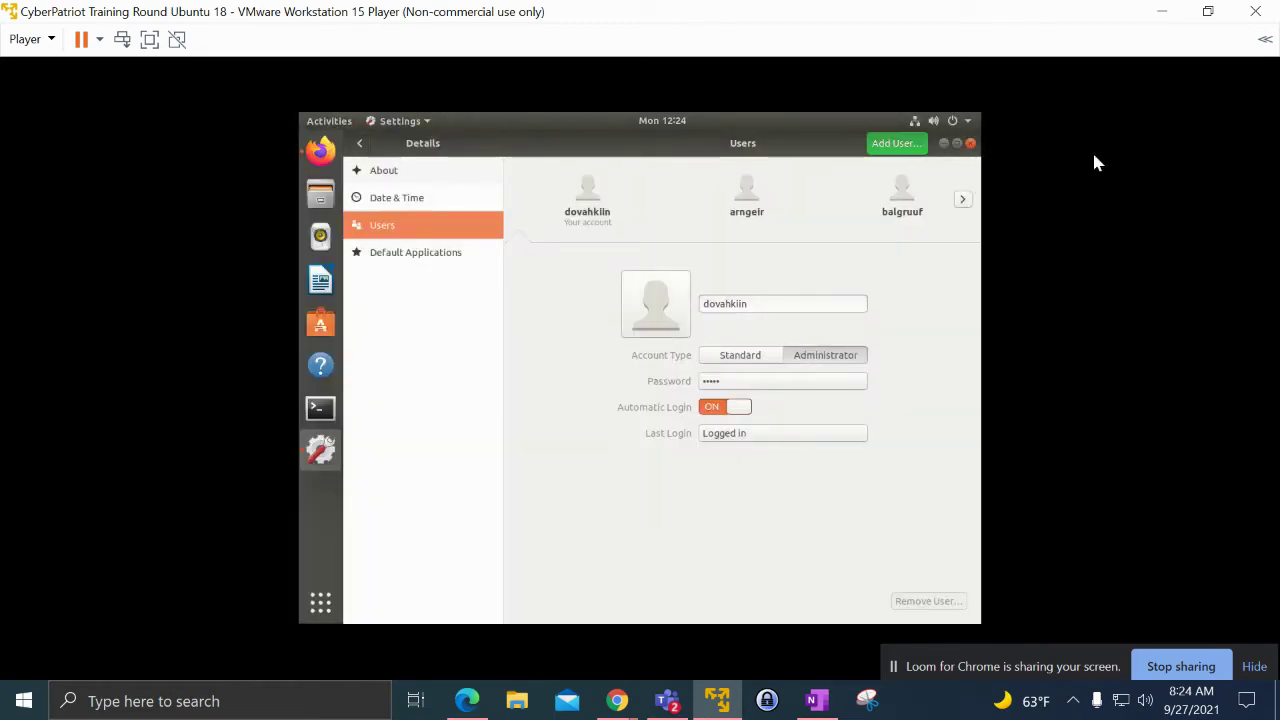
Add a Standard user with a full name and matching username, with the password set by the user at next login.
{"action": "left_click", "coordinate": [962, 200]}
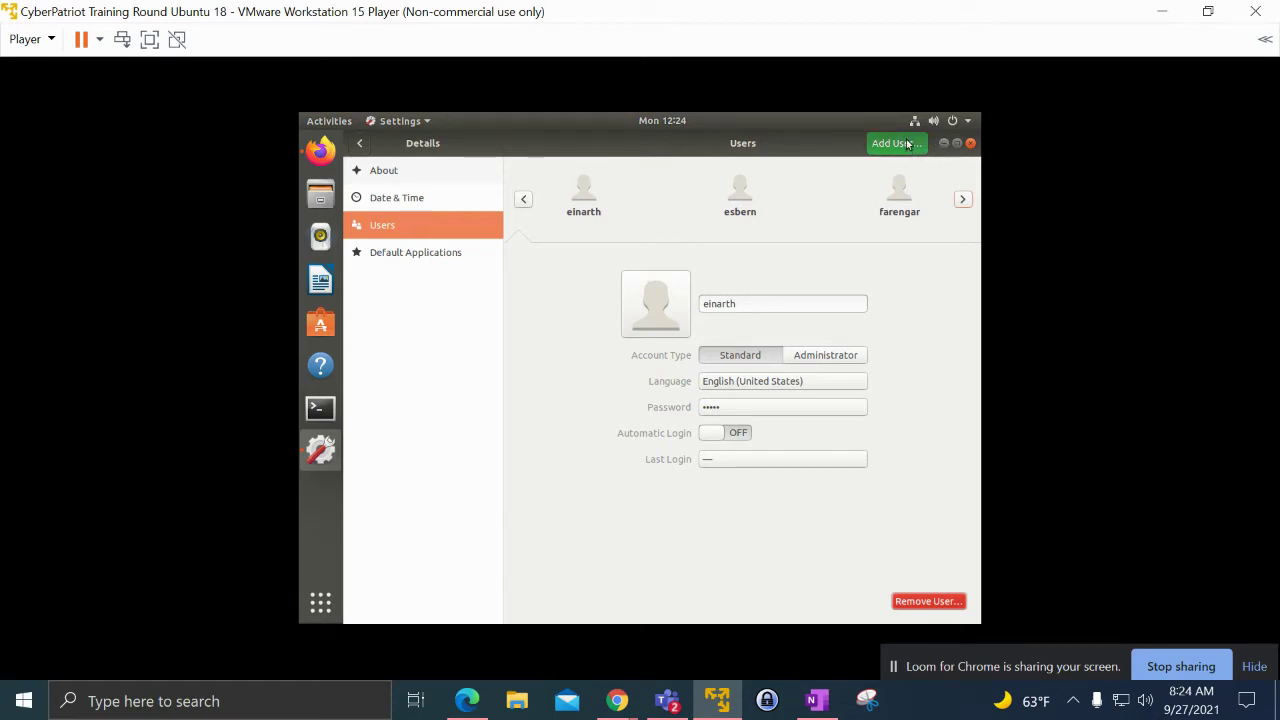
{"action": "left_click", "coordinate": [907, 144]}
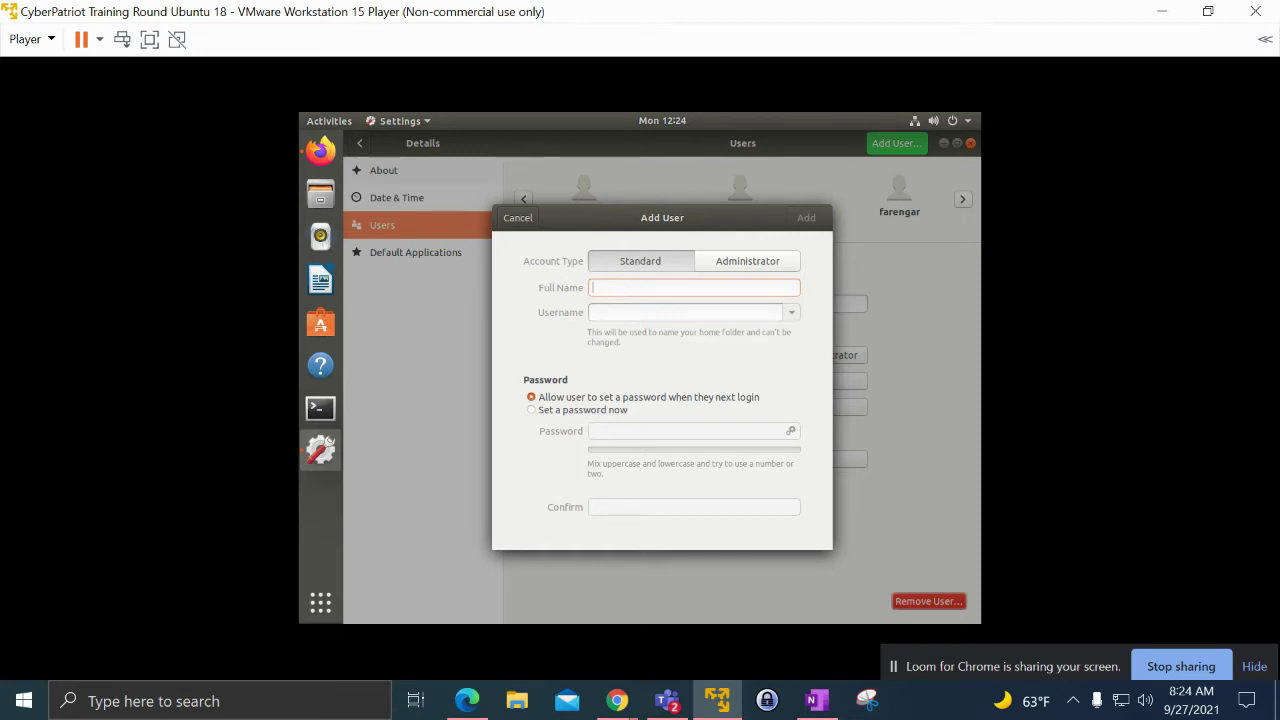
{"action": "type", "text": "Brady"}
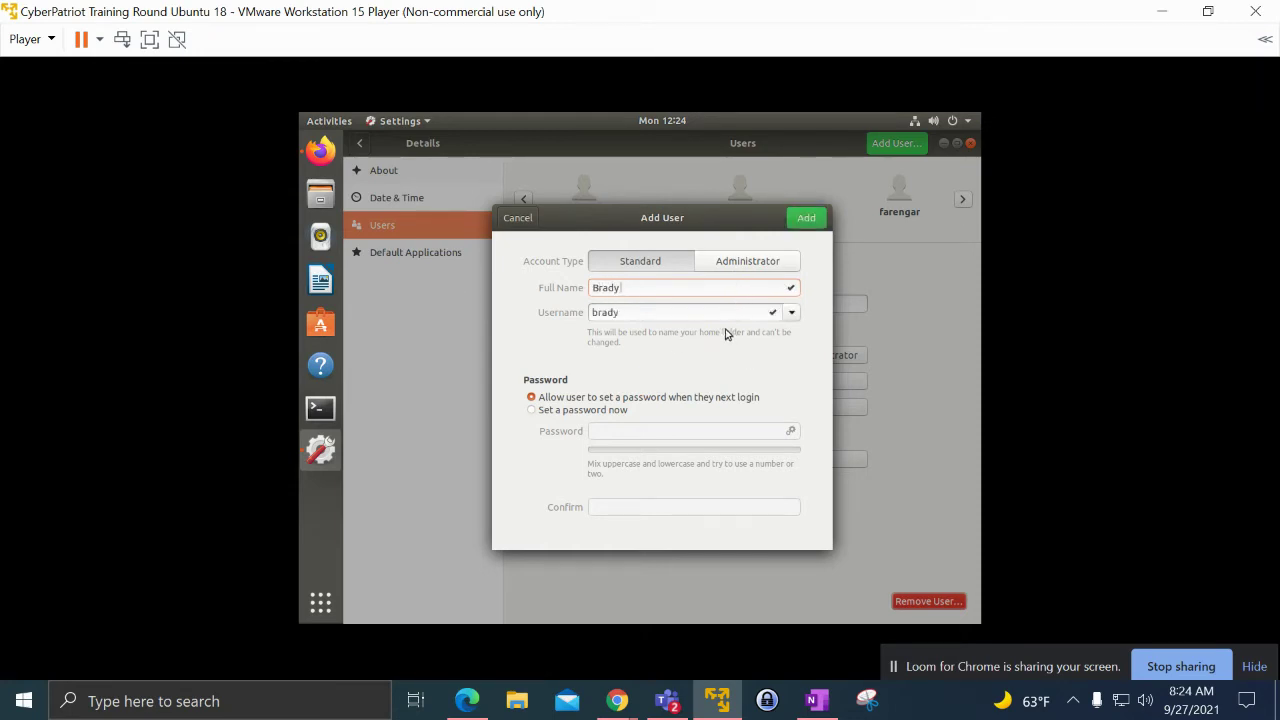
{"action": "left_click", "coordinate": [808, 217]}
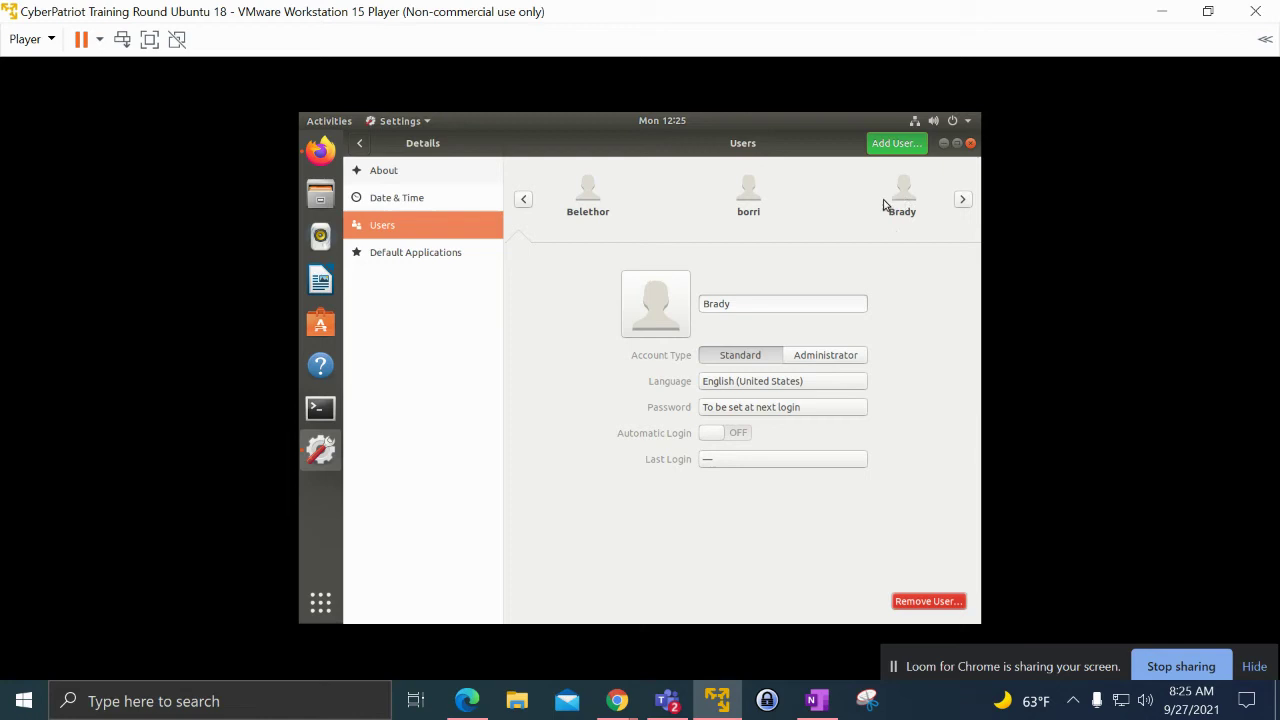
Remove the newly added user together with its files and close the settings window.
{"action": "left_click", "coordinate": [929, 602]}
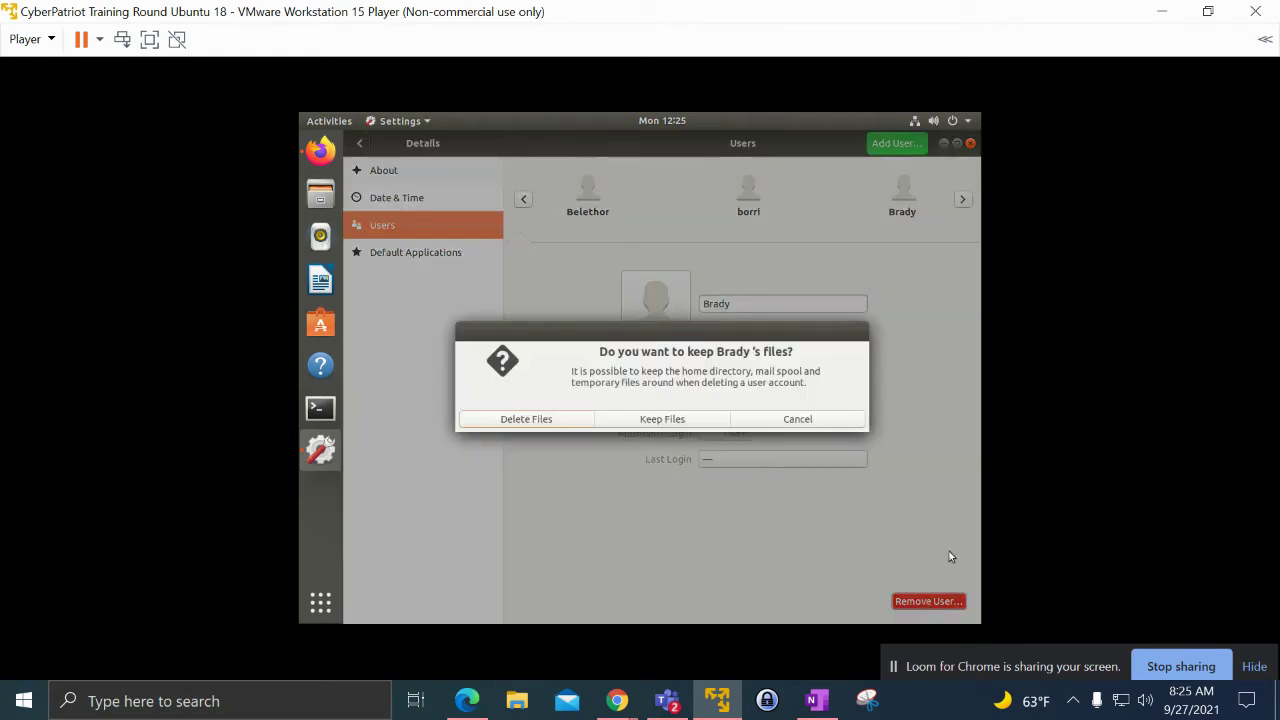
{"action": "left_click", "coordinate": [562, 427]}
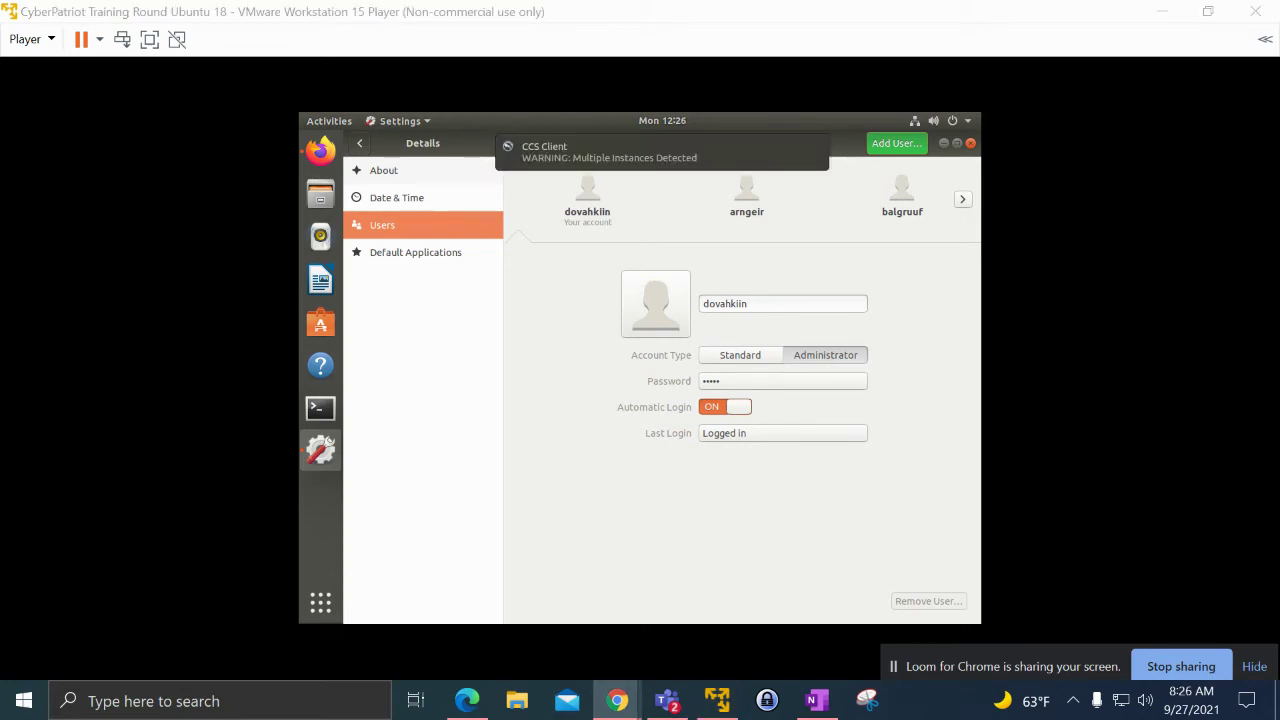
{"action": "left_click", "coordinate": [970, 150]}
{"action": "left_click", "coordinate": [970, 145]}
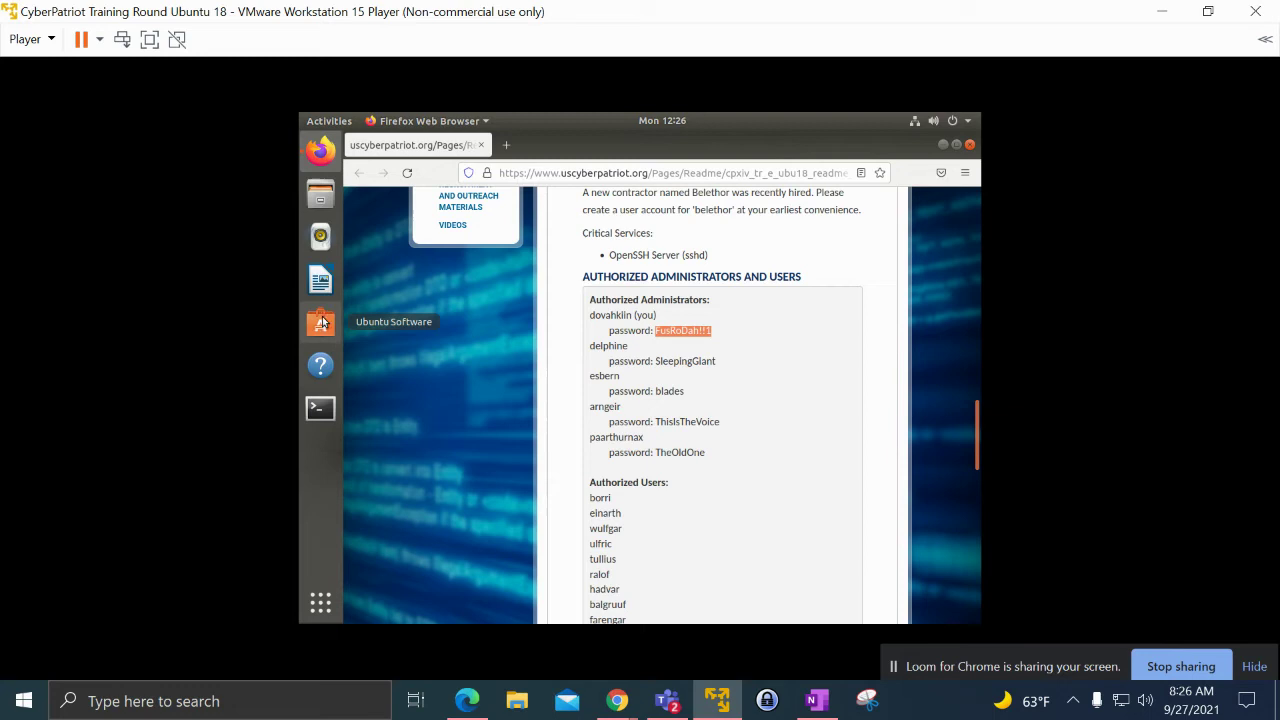
Review the installed applications in Ubuntu Software for unwanted programs, then close it.
{"action": "left_click", "coordinate": [332, 328]}
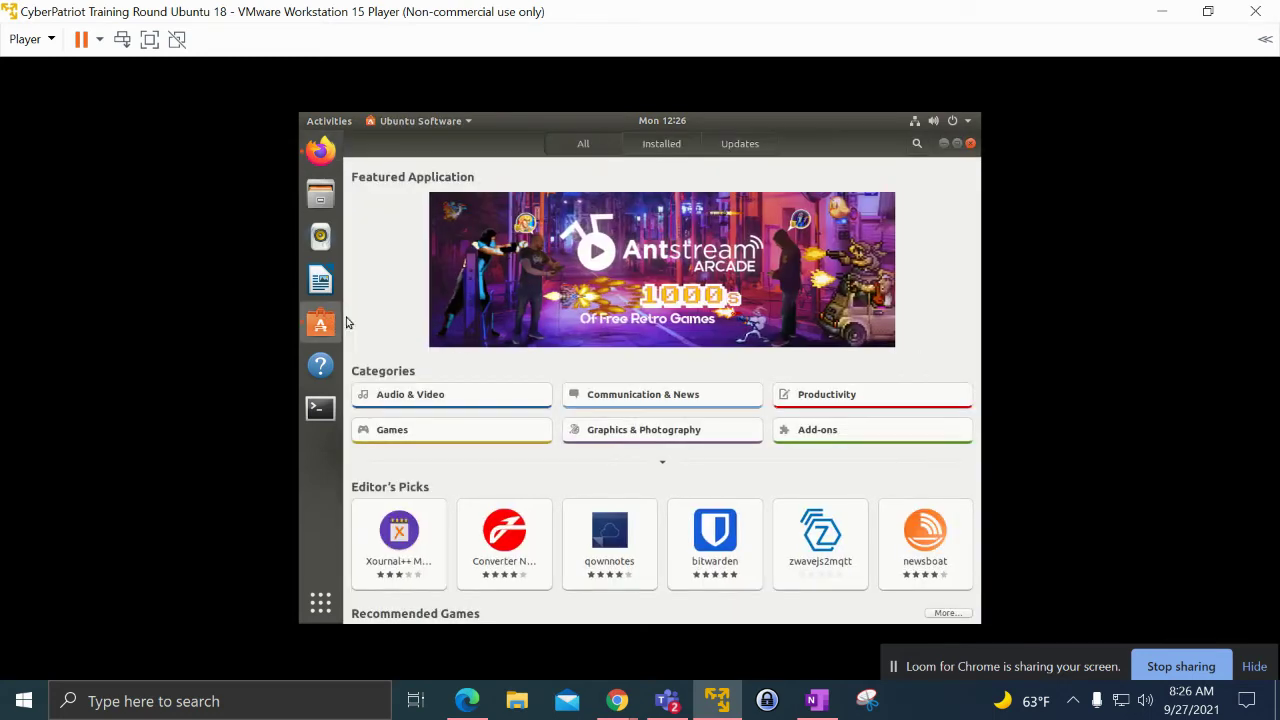
{"action": "left_click", "coordinate": [679, 146]}
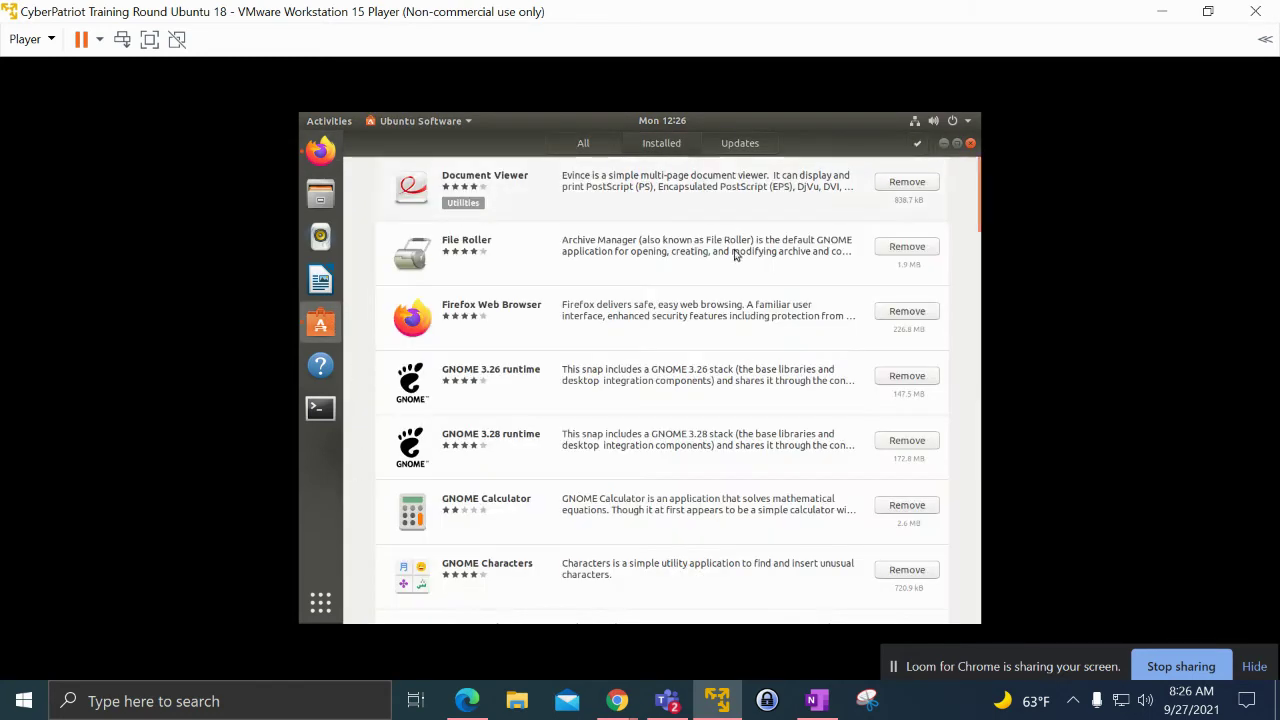
{"action": "scroll", "coordinate": [600, 300], "scroll_direction": "down", "scroll_amount": 2}
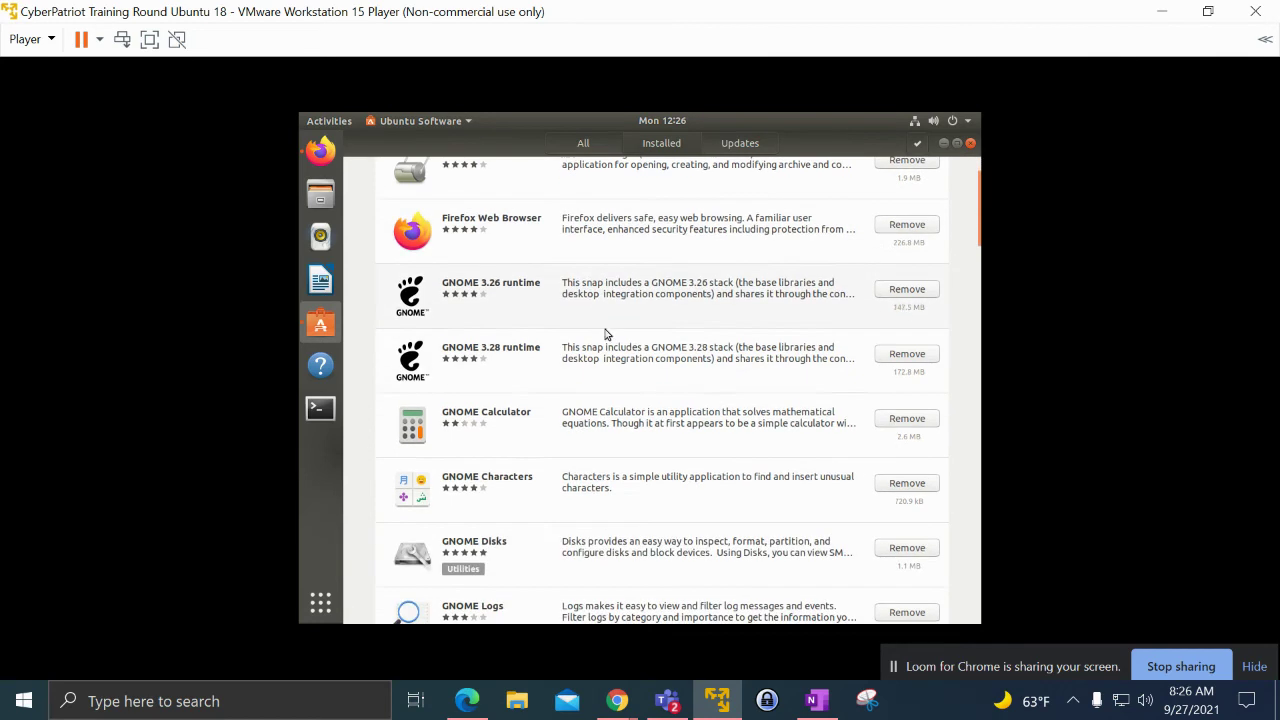
{"action": "scroll", "coordinate": [600, 437], "scroll_direction": "down", "scroll_amount": 5}
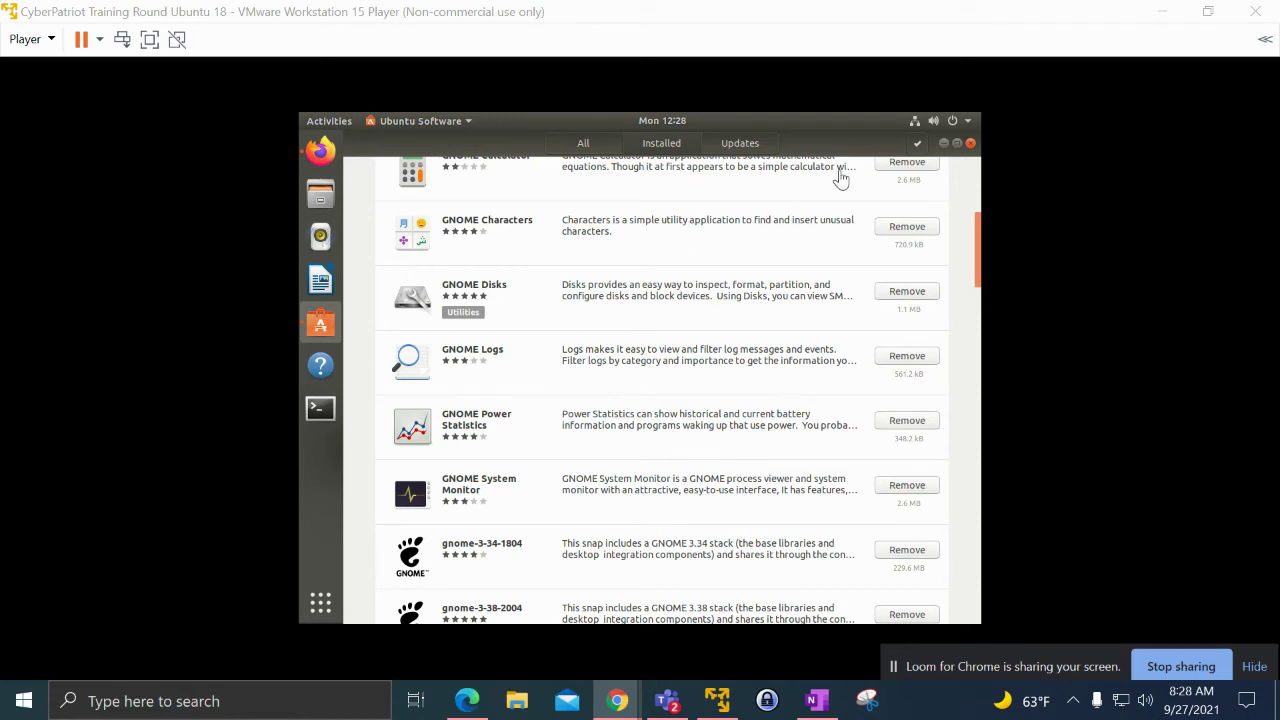
{"action": "left_click", "coordinate": [971, 148]}
{"action": "left_click", "coordinate": [971, 146]}
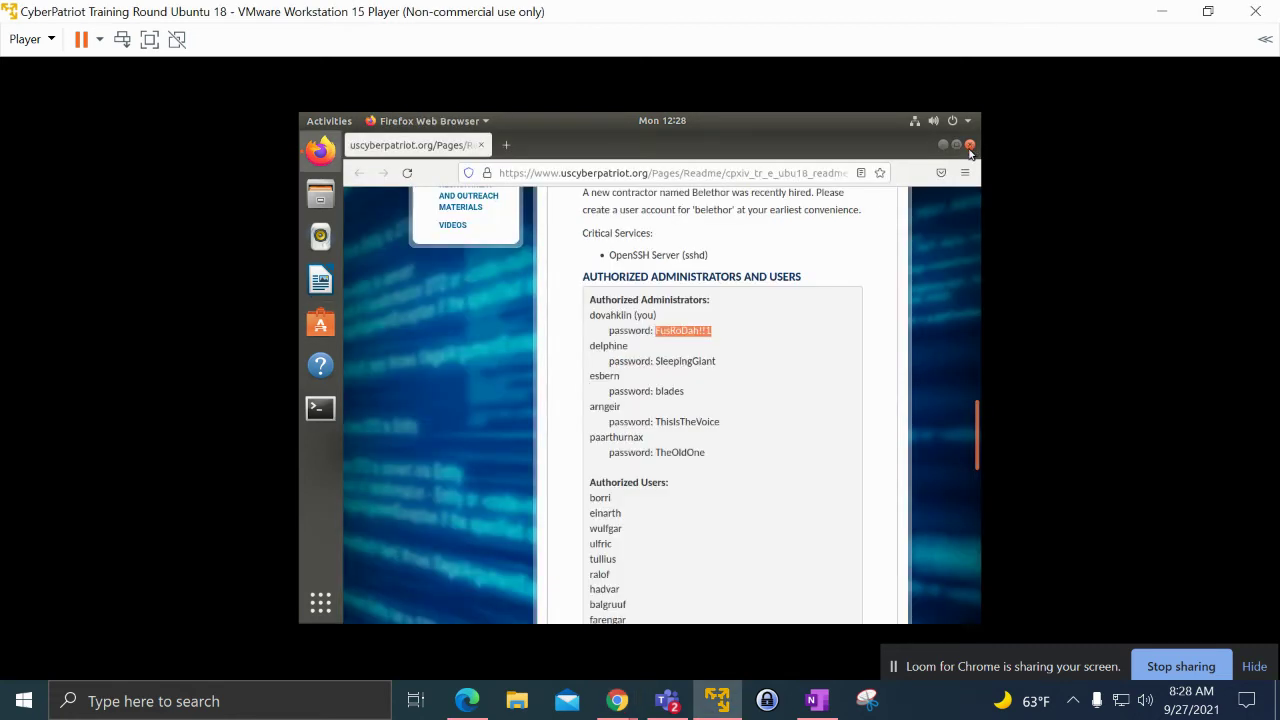
Stop the pure-ftpd service from a terminal with sudo systemctl, authenticating with the administrator account password.
{"action": "left_click", "coordinate": [320, 408]}
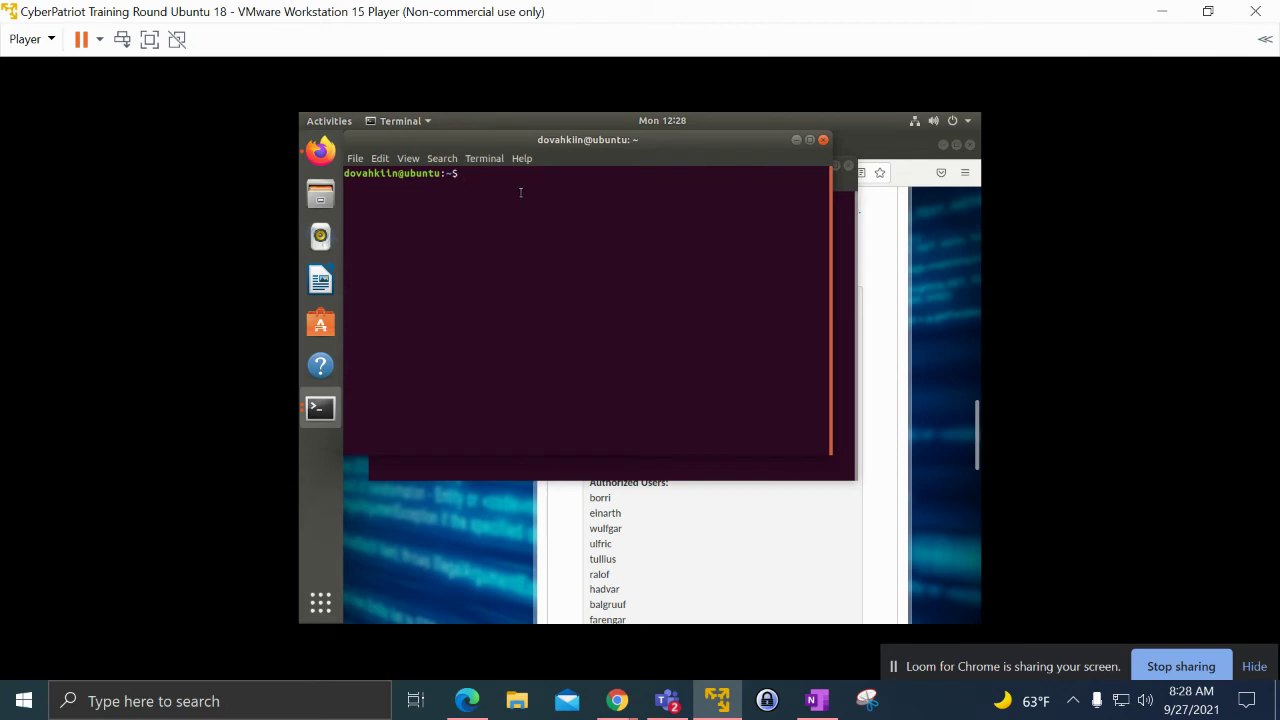
{"action": "type", "text": "sudo systemctl stop pure-"}
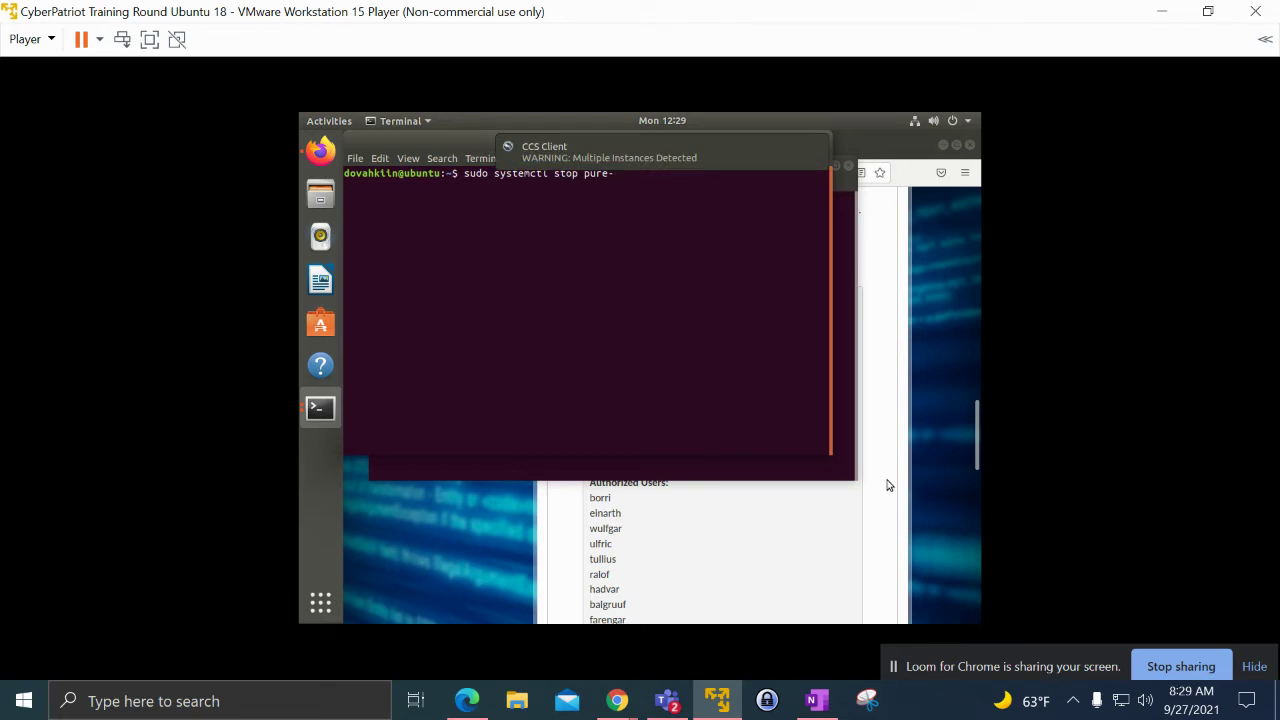
{"action": "type", "text": "ftpd"}
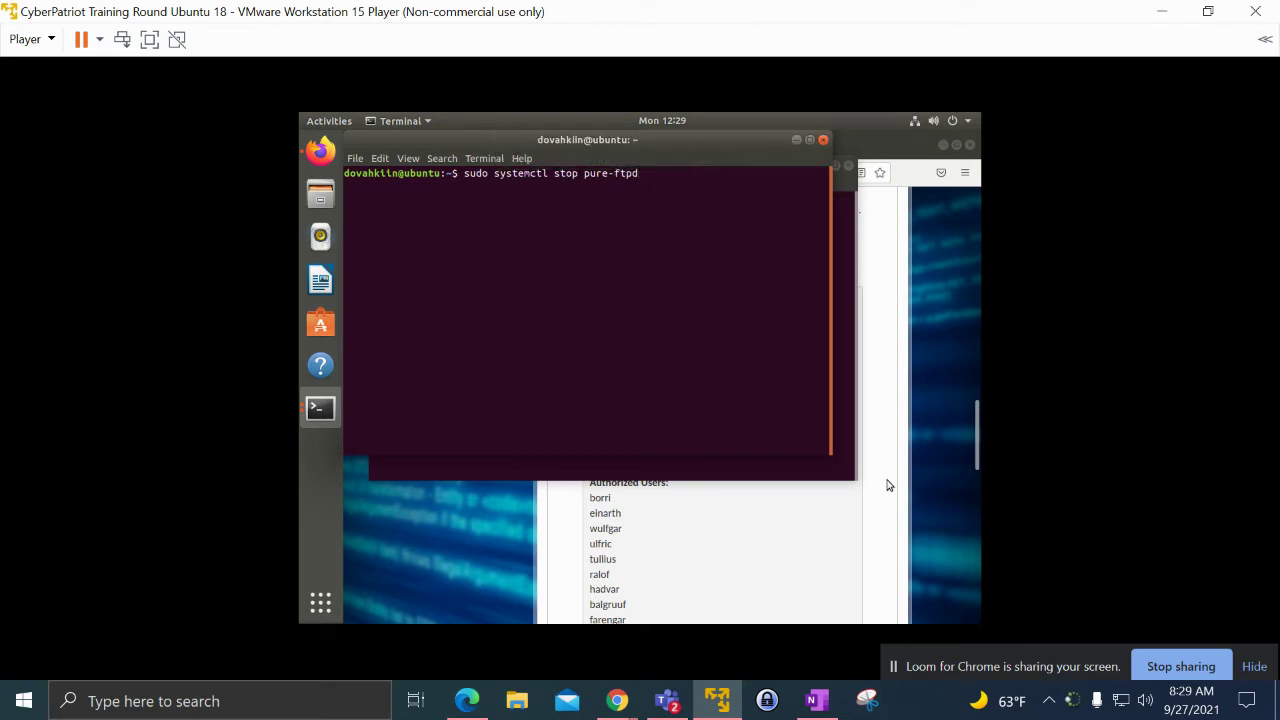
{"action": "key", "text": "Return"}
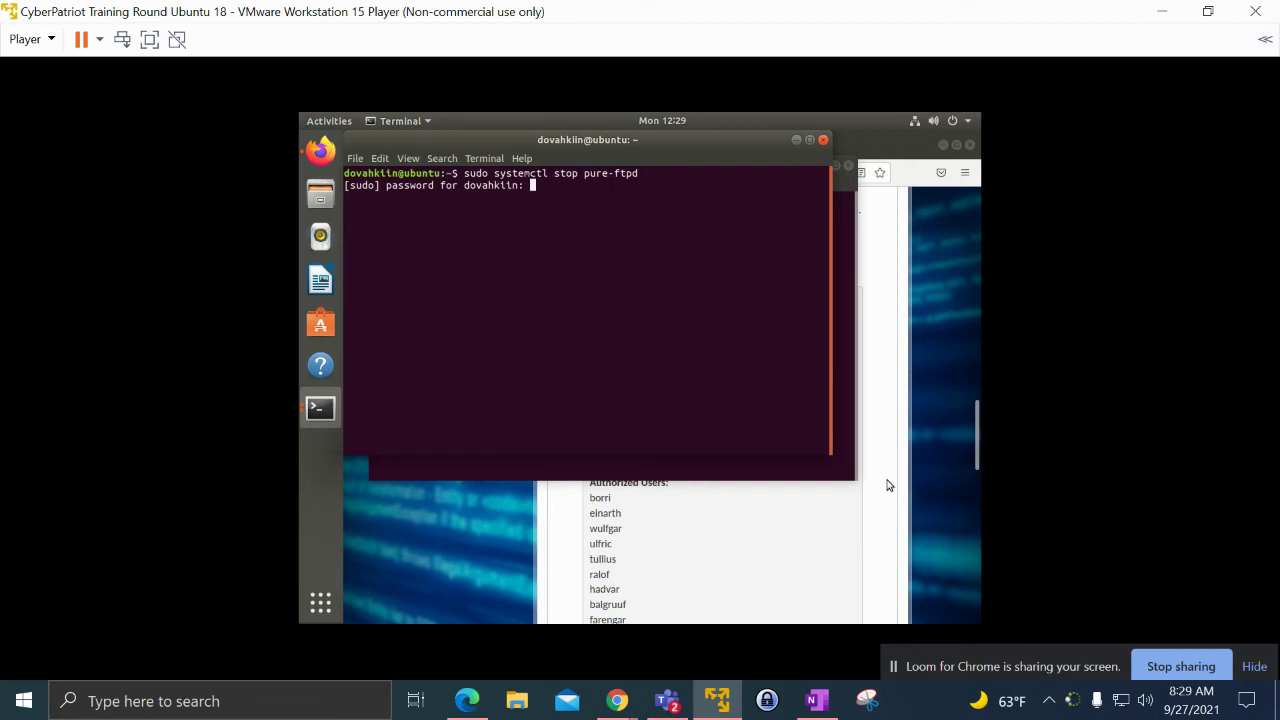
{"action": "key", "text": "Return"}
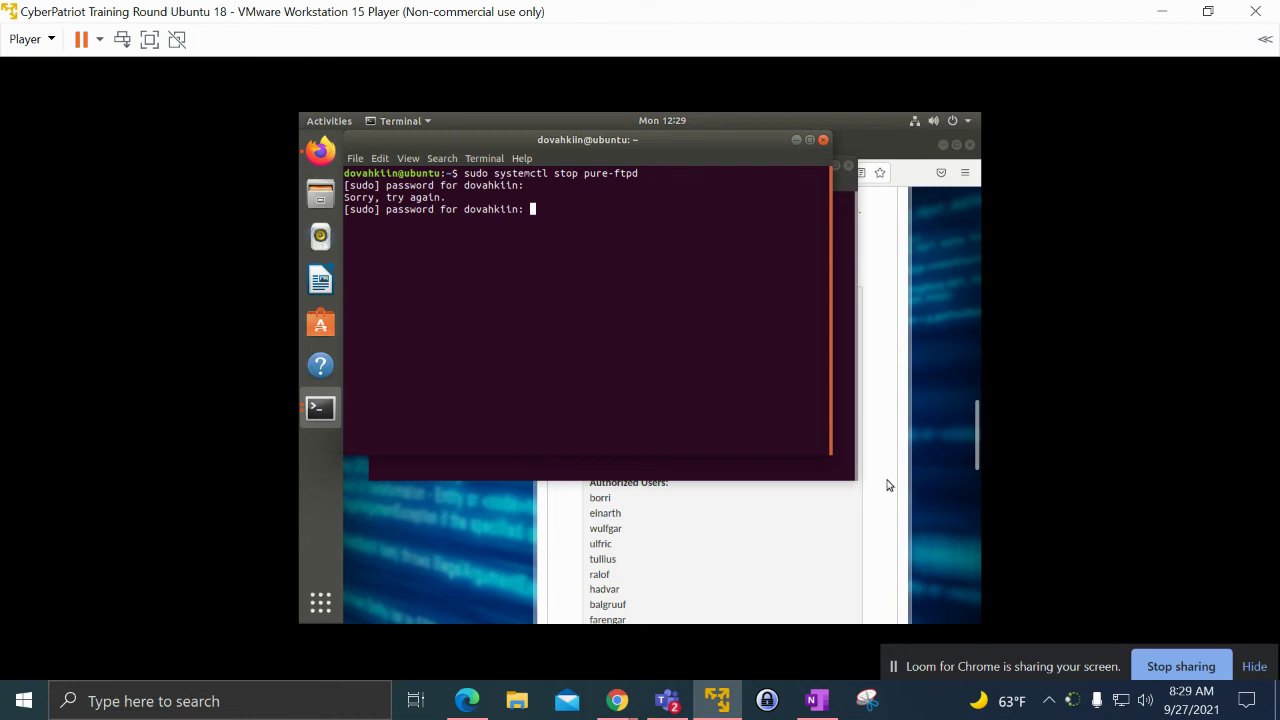
{"action": "key", "text": "Return"}
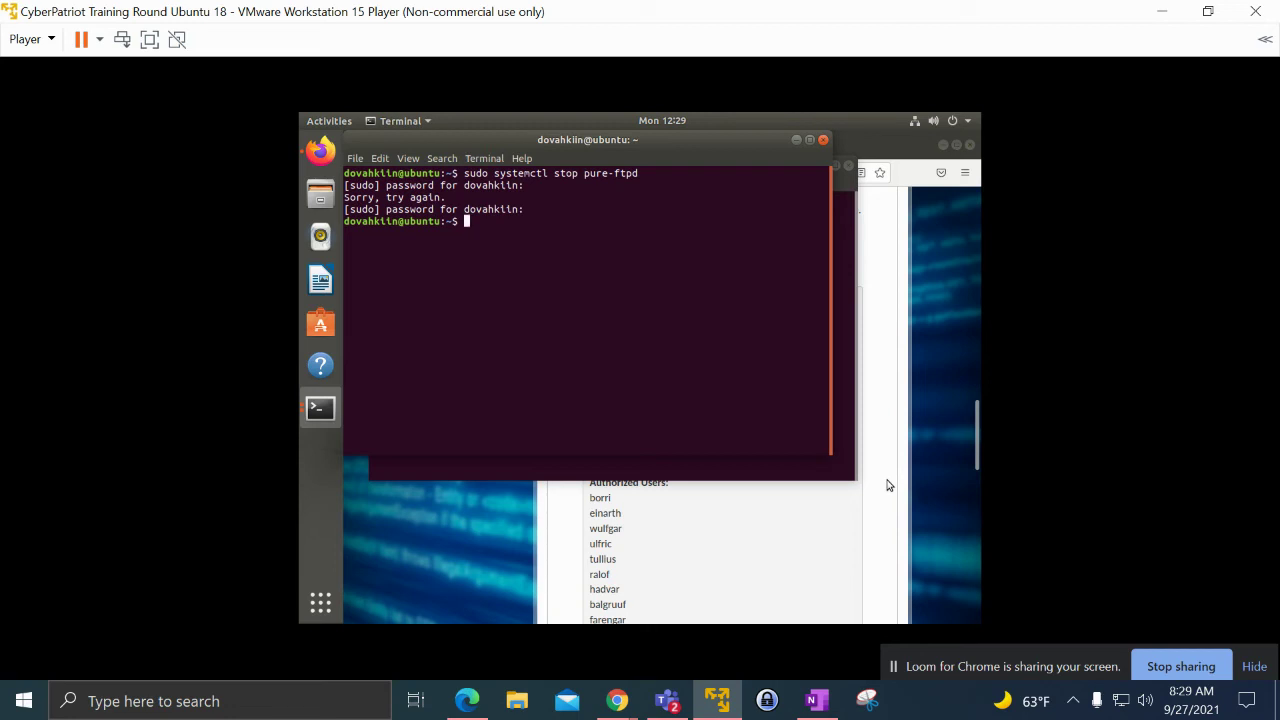
Enter the command "sudo systemctl disable pure-ftpd" and close both terminal windows.
{"action": "type", "text": "sudo systemctl disable"}
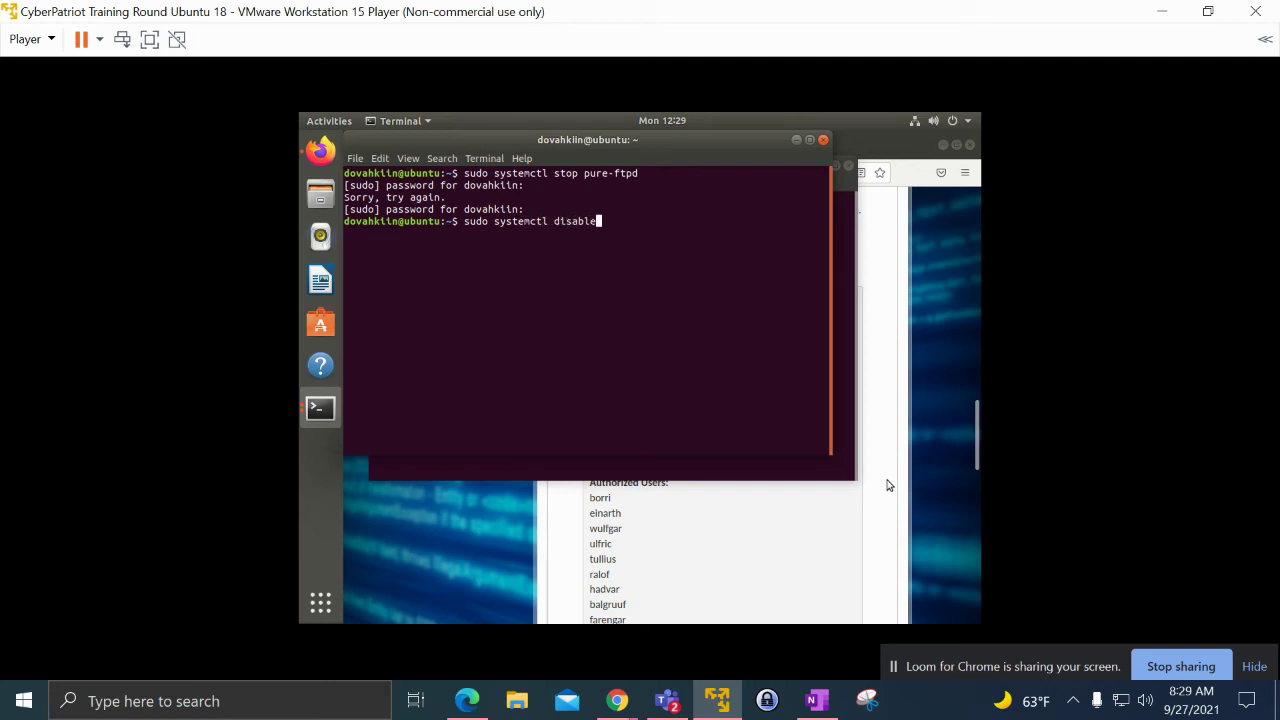
{"action": "type", "text": " pure-ftpd"}
{"action": "left_click", "coordinate": [822, 140]}
{"action": "left_click", "coordinate": [849, 165]}
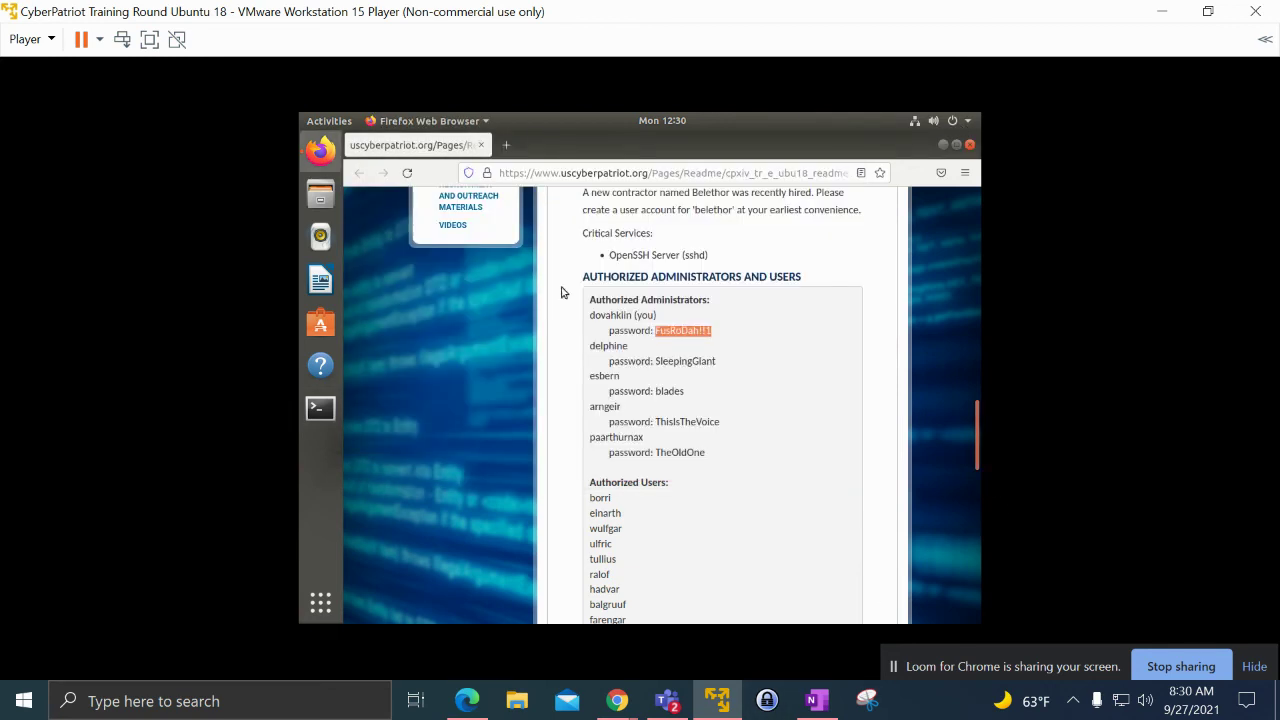
Dismiss the README window, open the CyberPatriot Scoring Report from the desktop, and examine its points, connection status and scored security issues.
{"action": "left_click", "coordinate": [969, 144]}
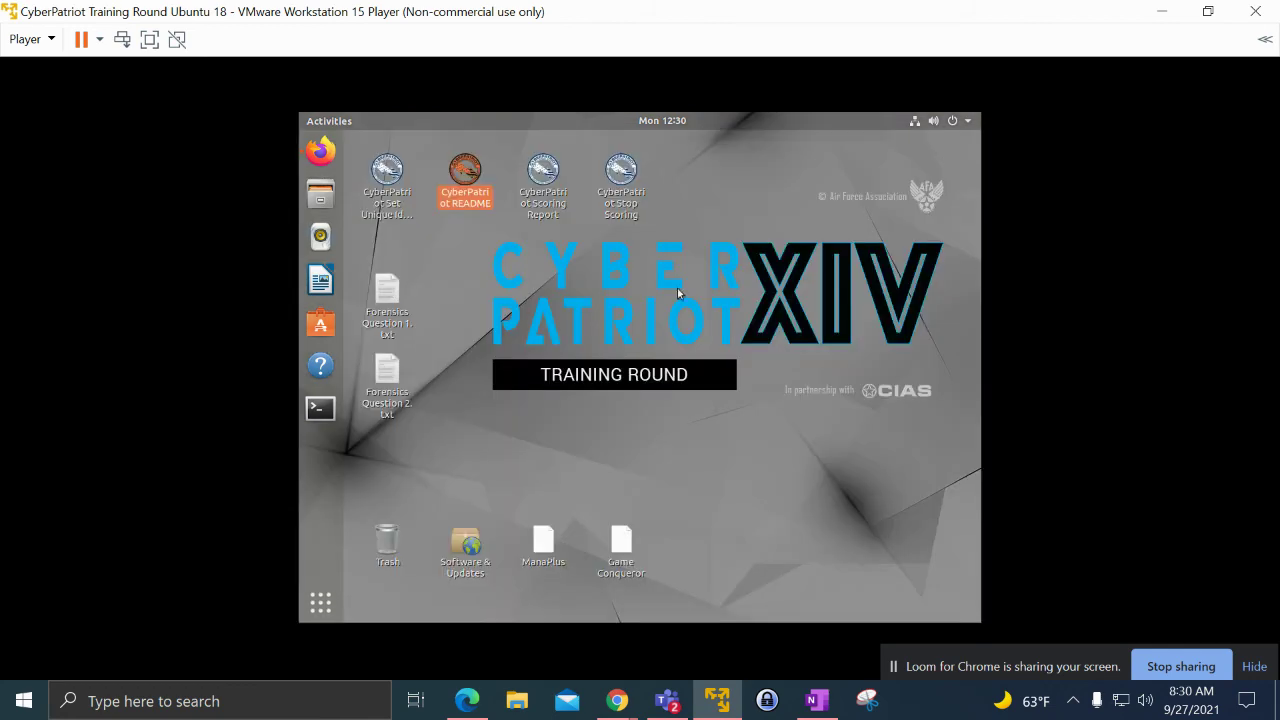
{"action": "double_click", "coordinate": [556, 176]}
{"action": "scroll", "coordinate": [733, 373], "scroll_direction": "down", "scroll_amount": 3}
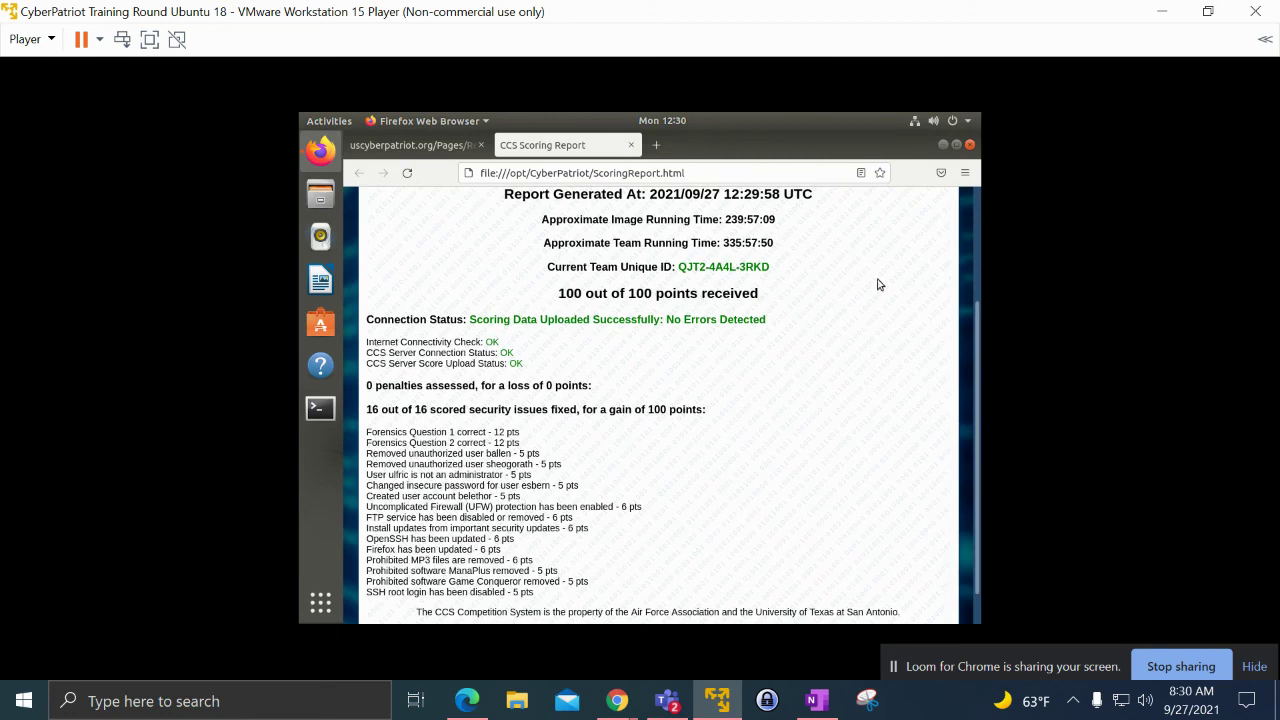
{"action": "scroll", "coordinate": [834, 342], "scroll_direction": "down", "scroll_amount": 1}
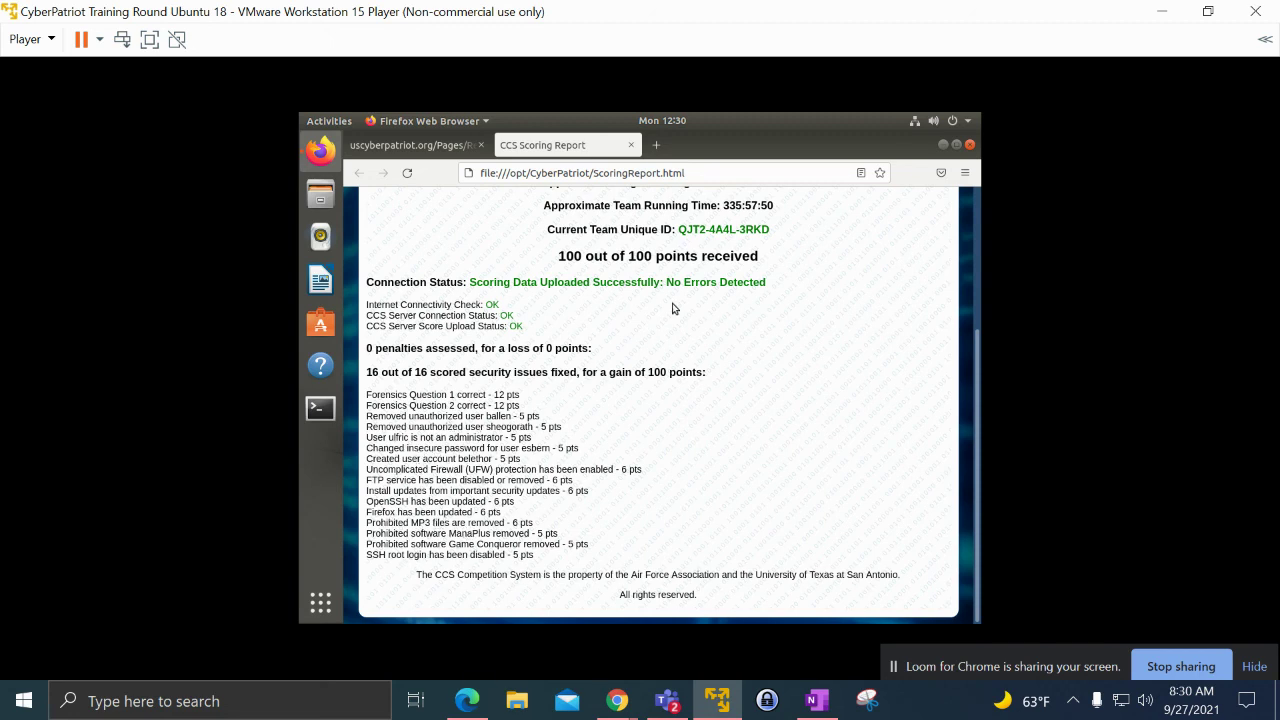
{"action": "left_click", "coordinate": [969, 144]}
{"action": "left_click", "coordinate": [799, 272]}
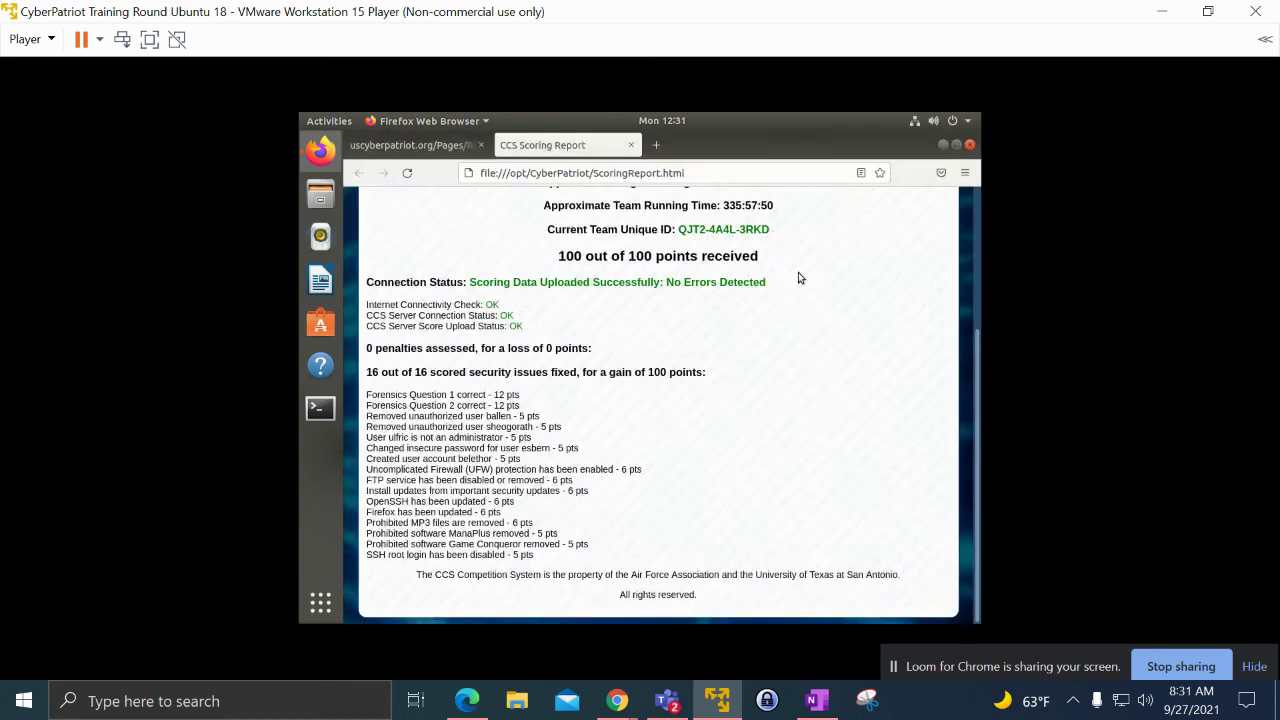